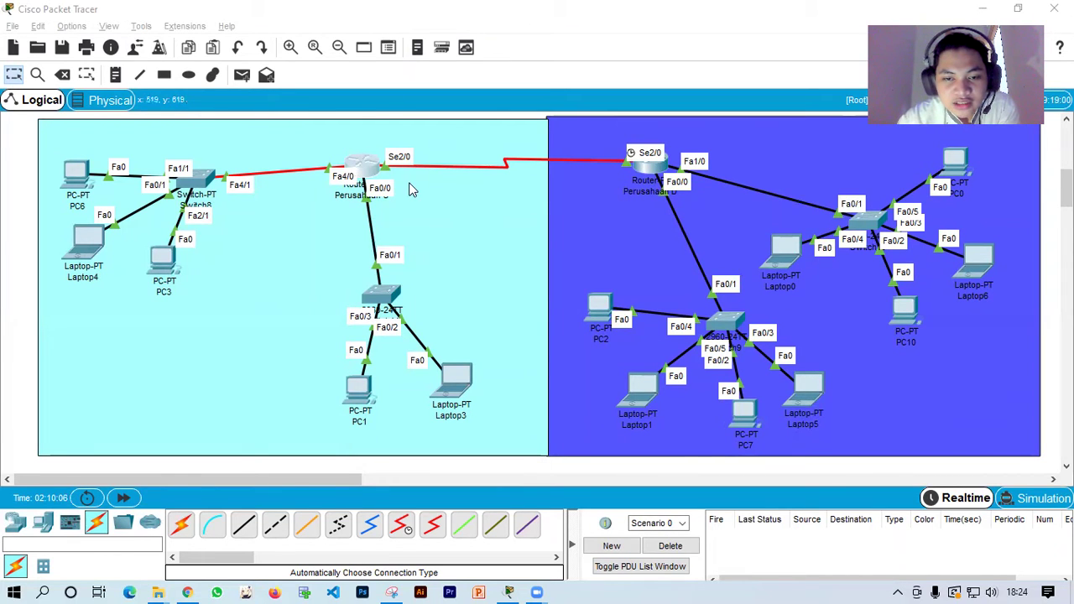
Review the IP addresses and subnet masks of FastEthernet0/0, Serial2/0 and FastEthernet4/0 on the Perusahaan C router
left_click(363, 165)
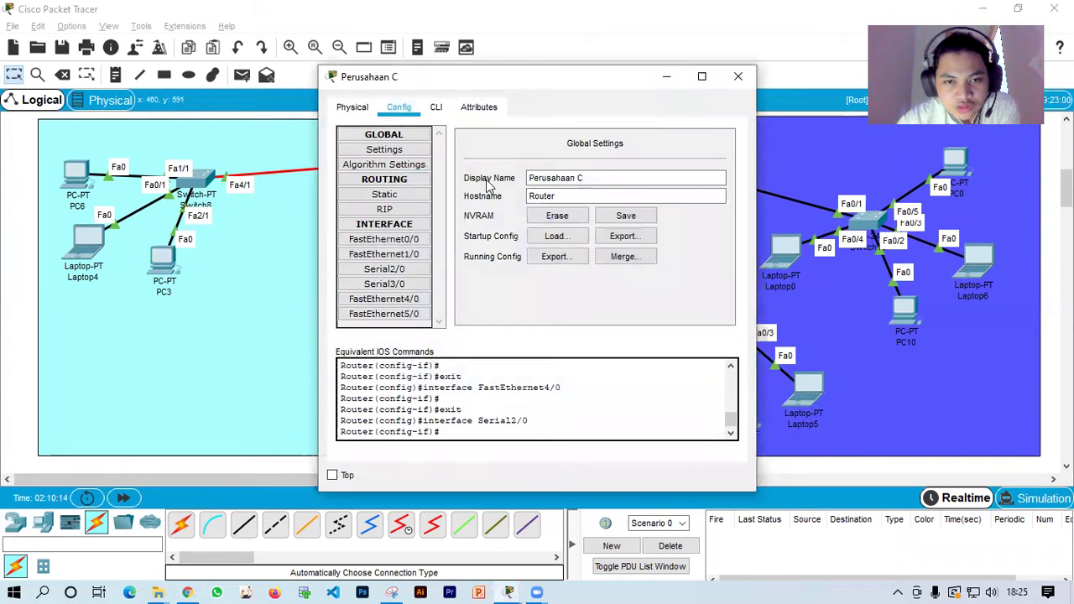
left_click(383, 239)
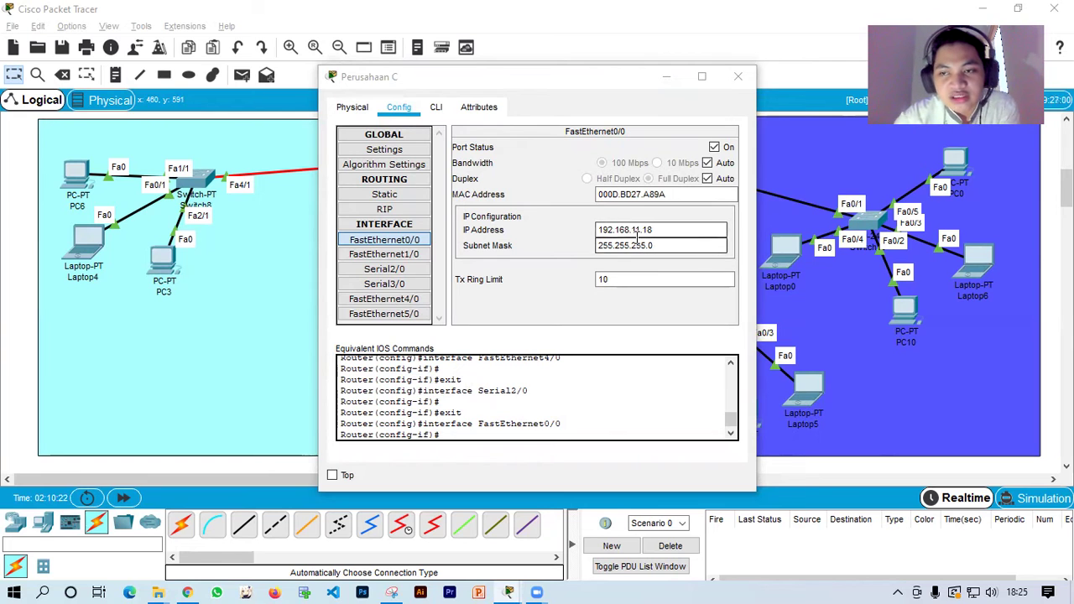
left_click(415, 270)
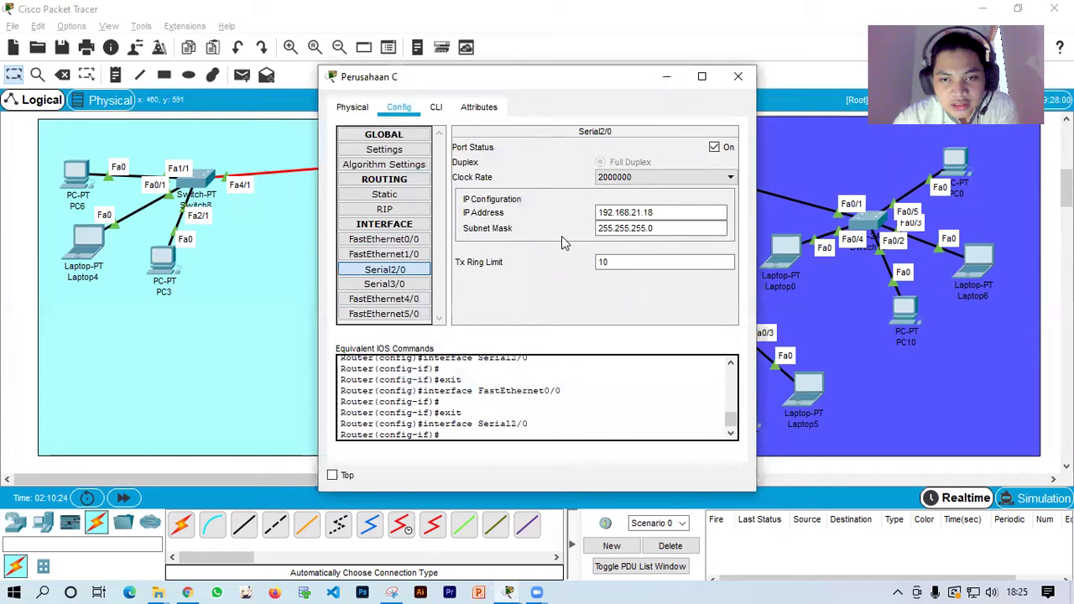
left_click(615, 215)
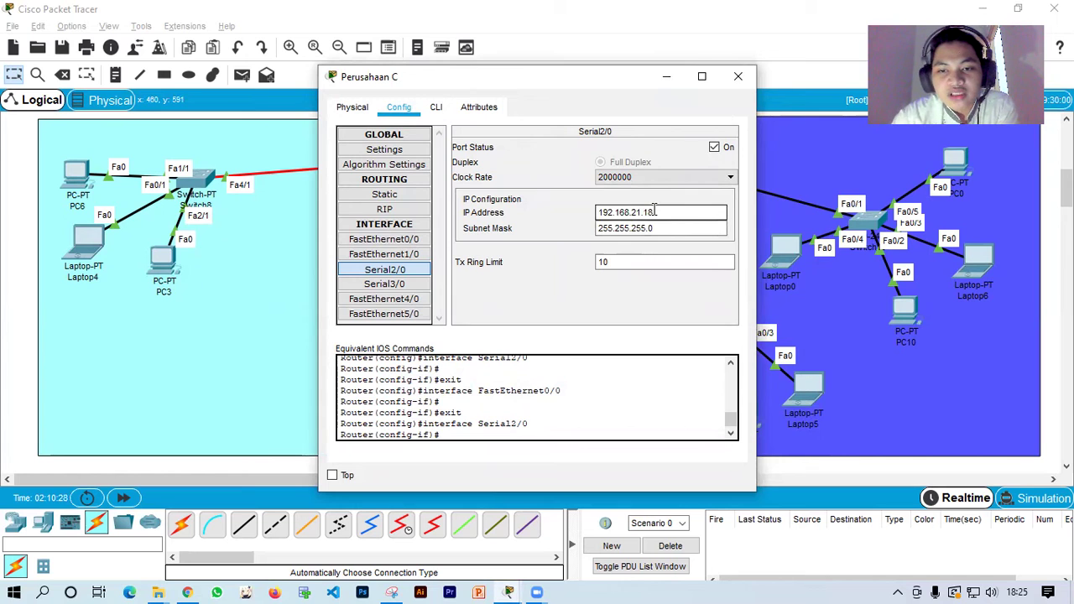
left_click(415, 299)
left_click(601, 214)
left_click(654, 198)
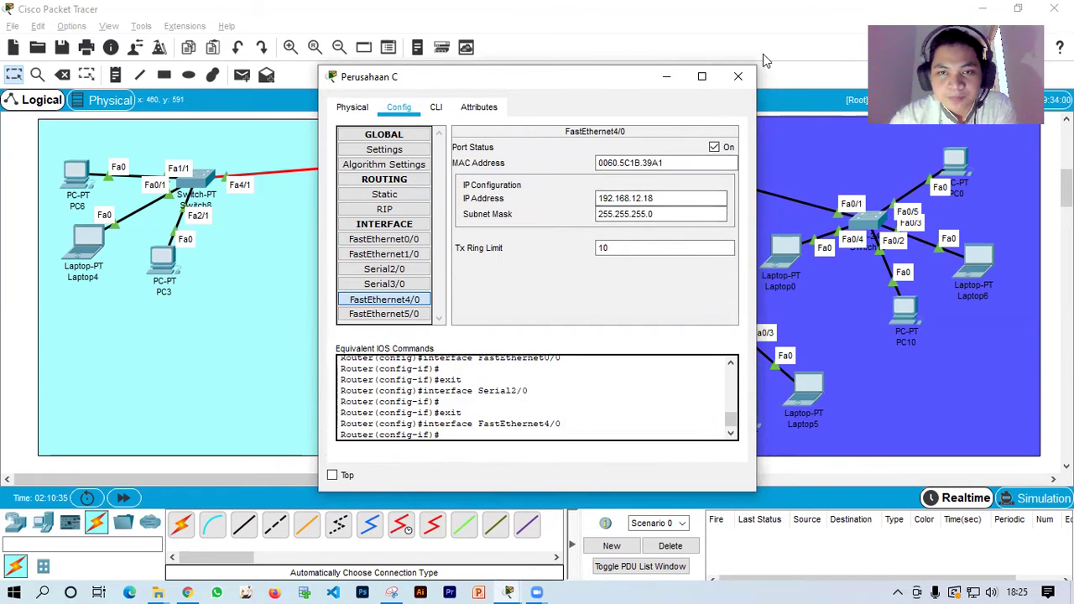
key("Return")
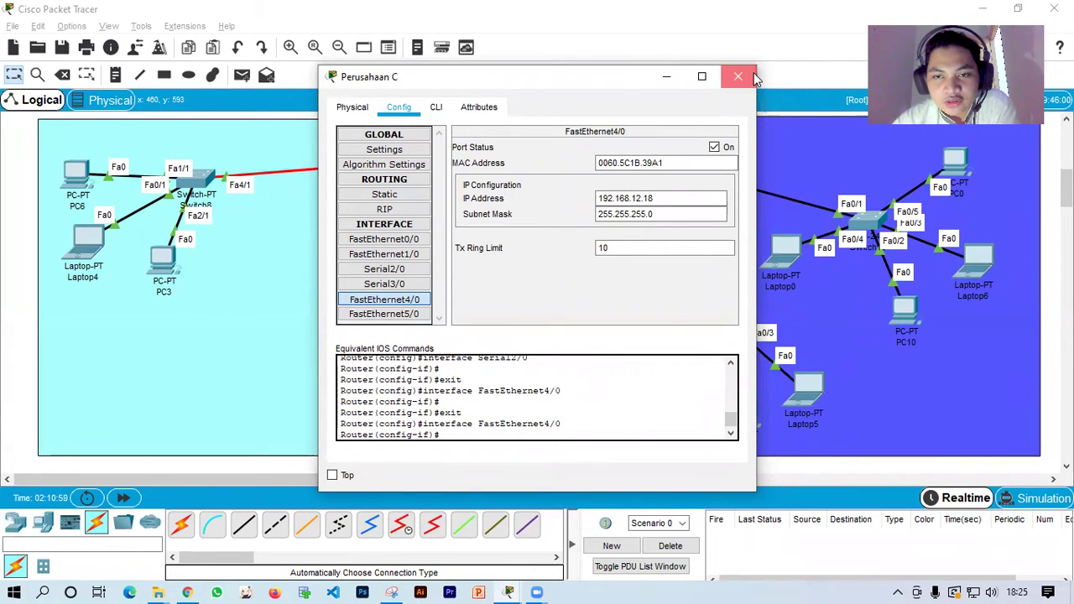
left_click(753, 73)
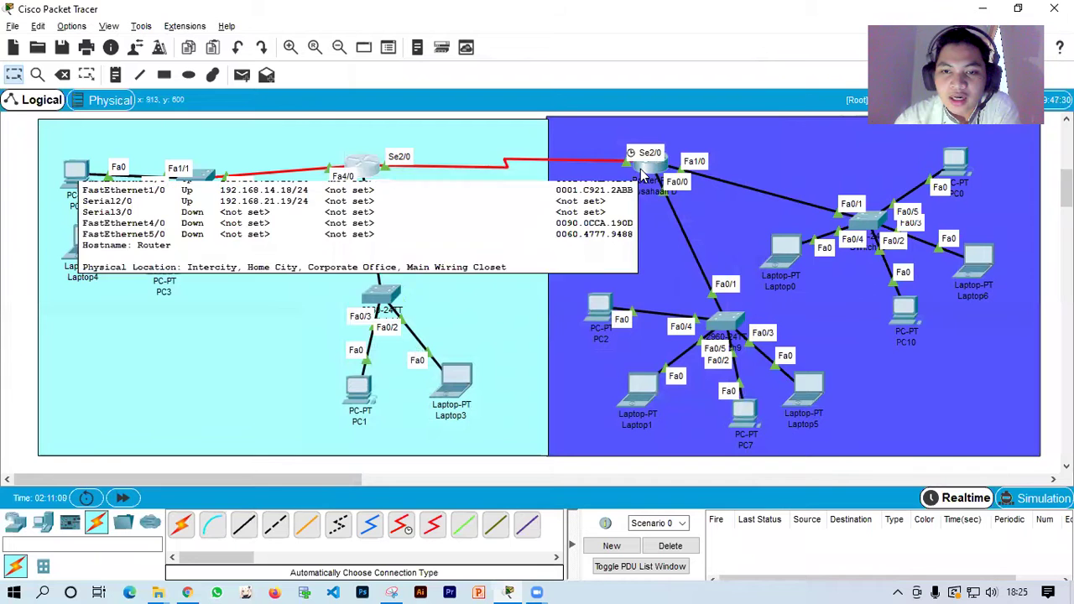
Inspect the FastEthernet0/0 IP configuration of the Perusahaan D router, keeping its window clear of the router in the topology
left_click(643, 172)
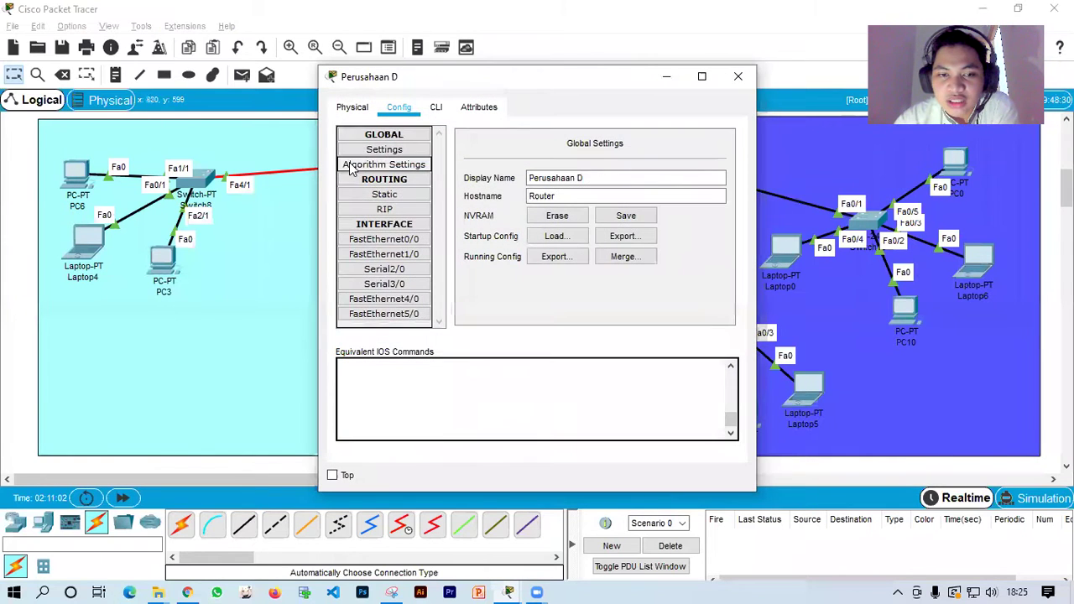
left_click(383, 239)
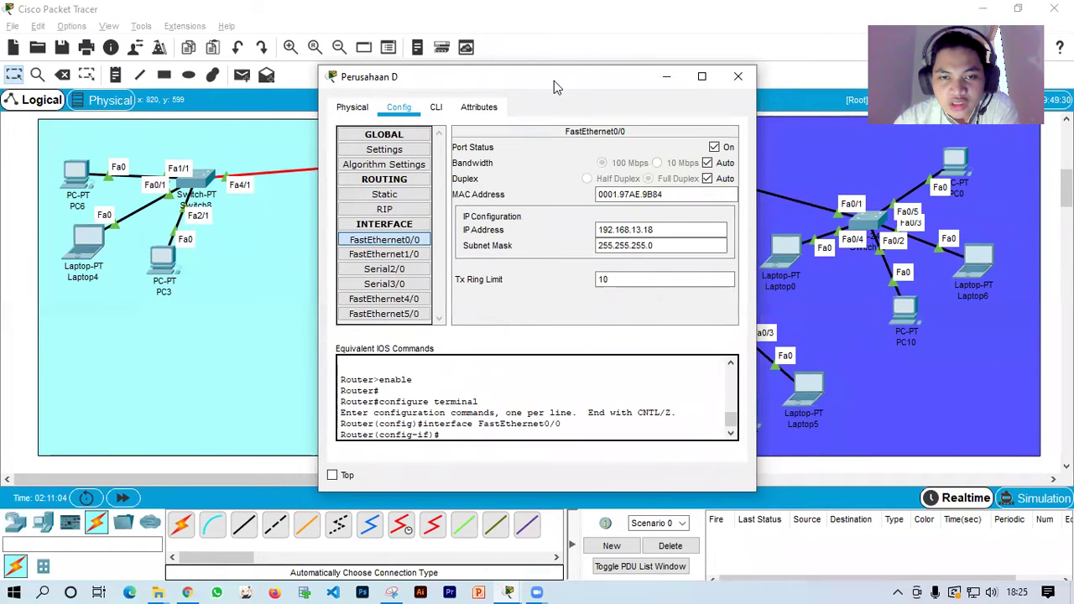
left_click_drag(552, 82, 384, 104)
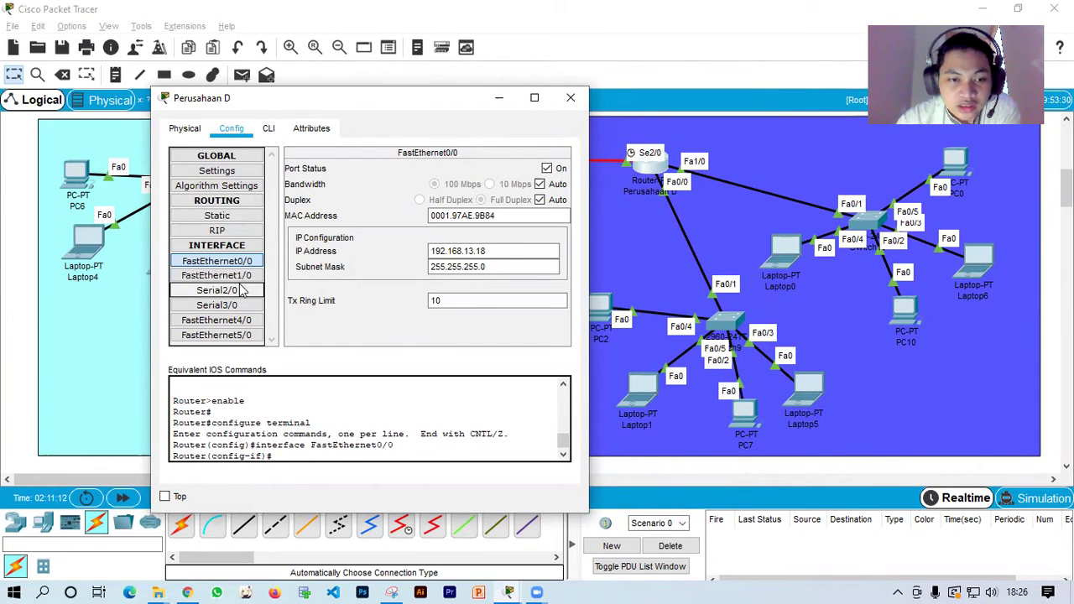
left_click(216, 276)
left_click(216, 261)
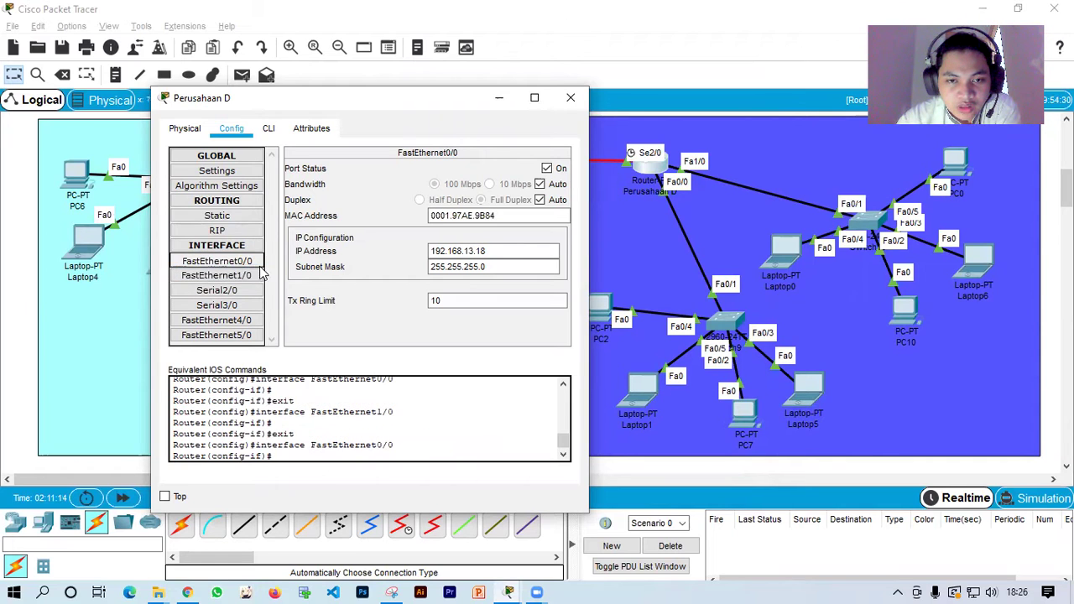
left_click(438, 251)
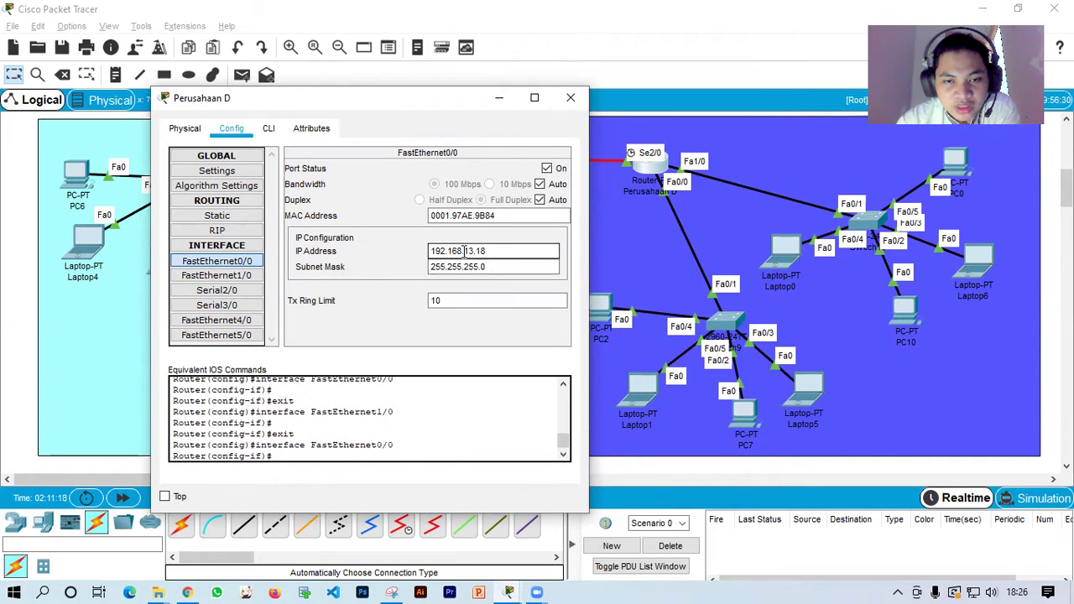
Check the IP address and subnet mask of FastEthernet1/0 and Serial2/0 on the Perusahaan D router
left_click(216, 275)
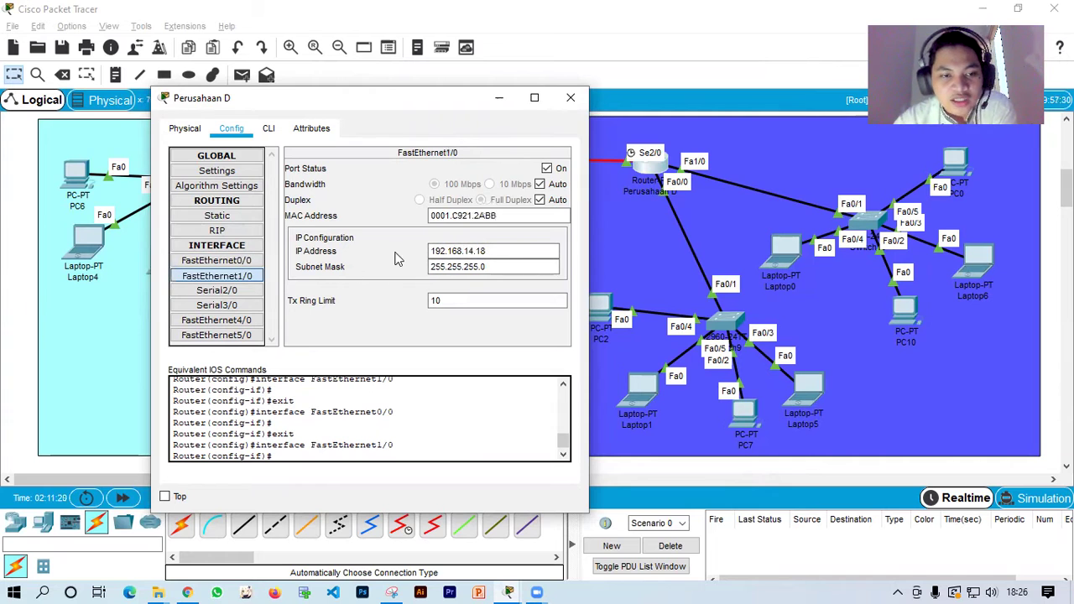
left_click(483, 251)
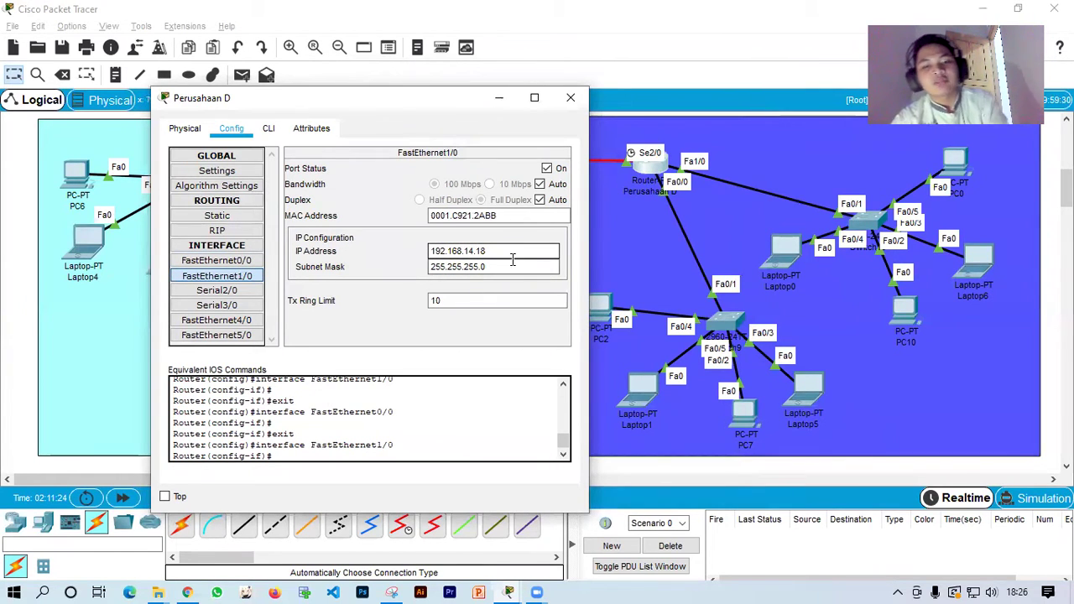
left_click(216, 291)
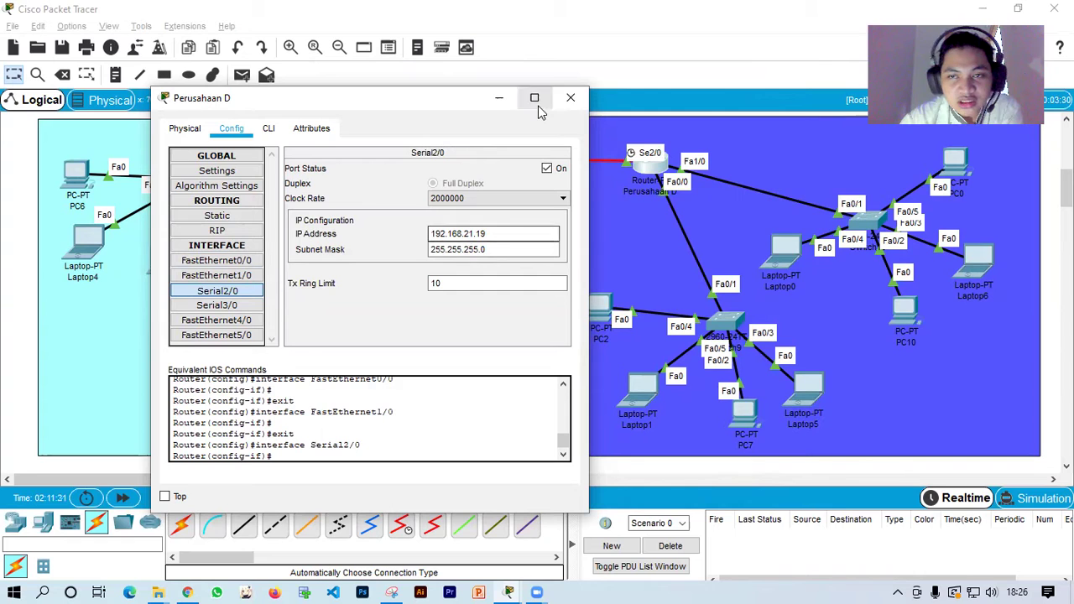
left_click(482, 235)
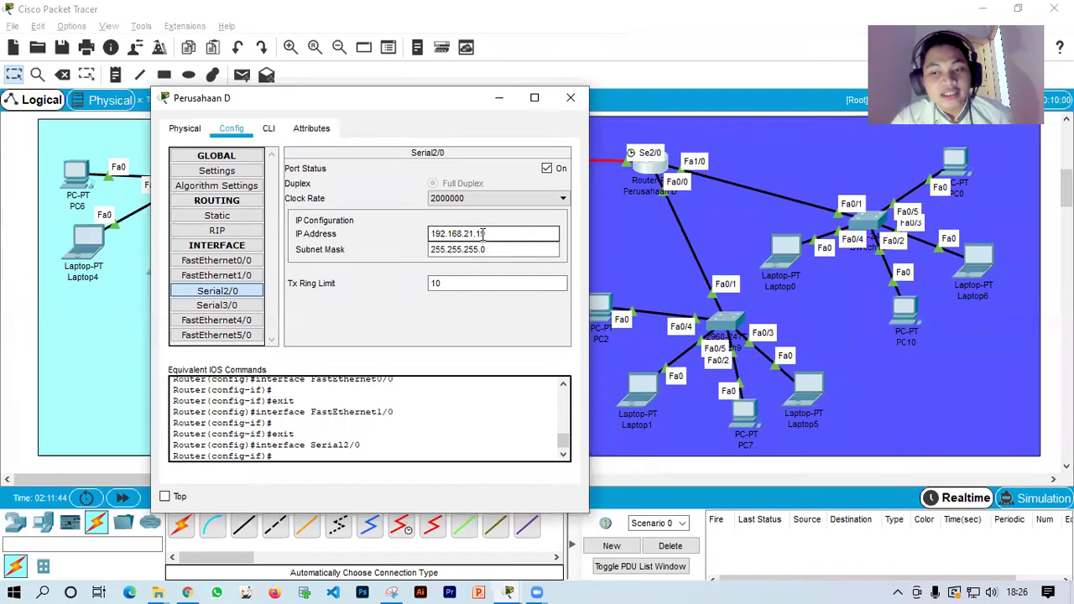
left_click(711, 281)
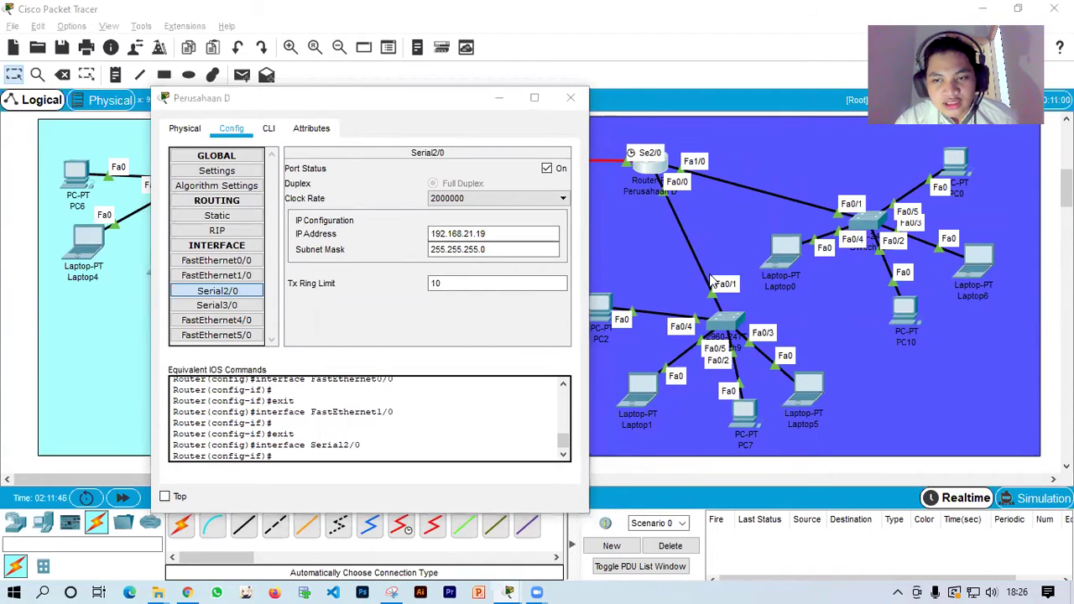
left_click(571, 99)
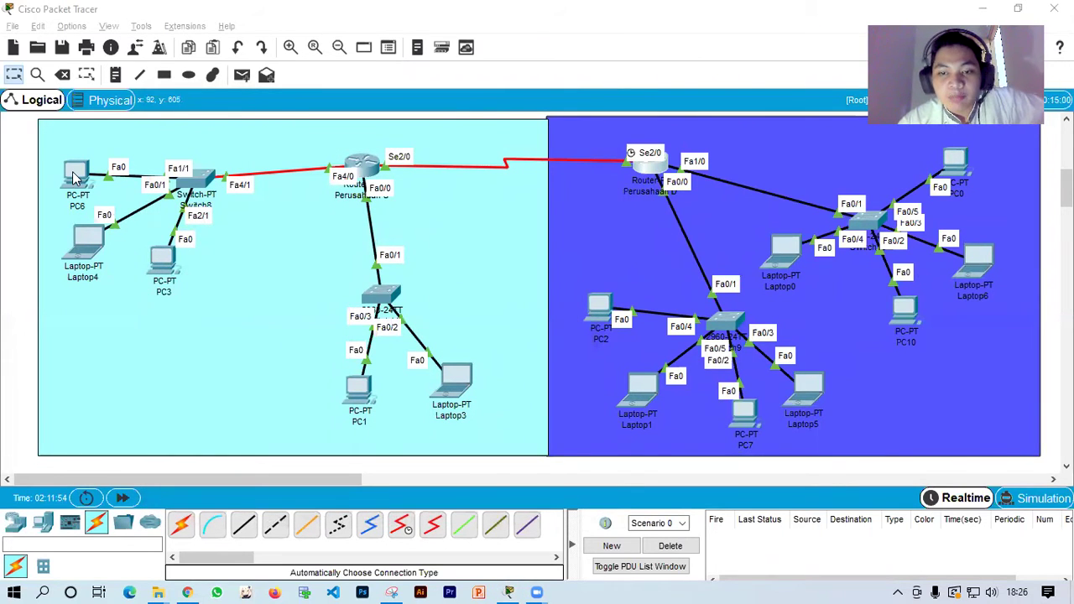
Examine the static IP address, subnet mask and default gateway in PC6's IP configuration
left_click(73, 176)
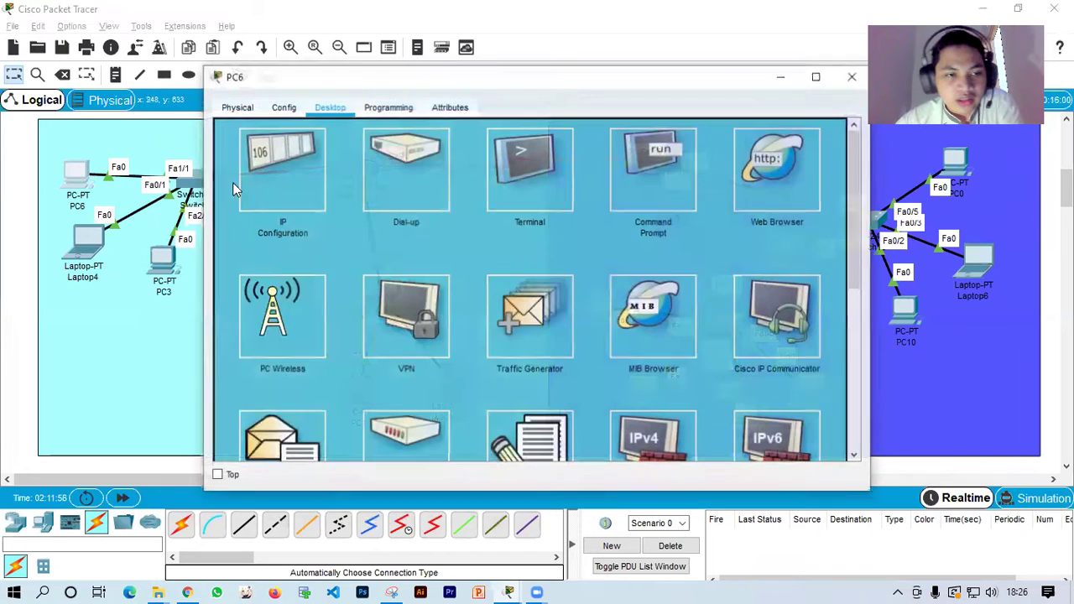
left_click(306, 198)
left_click(516, 151)
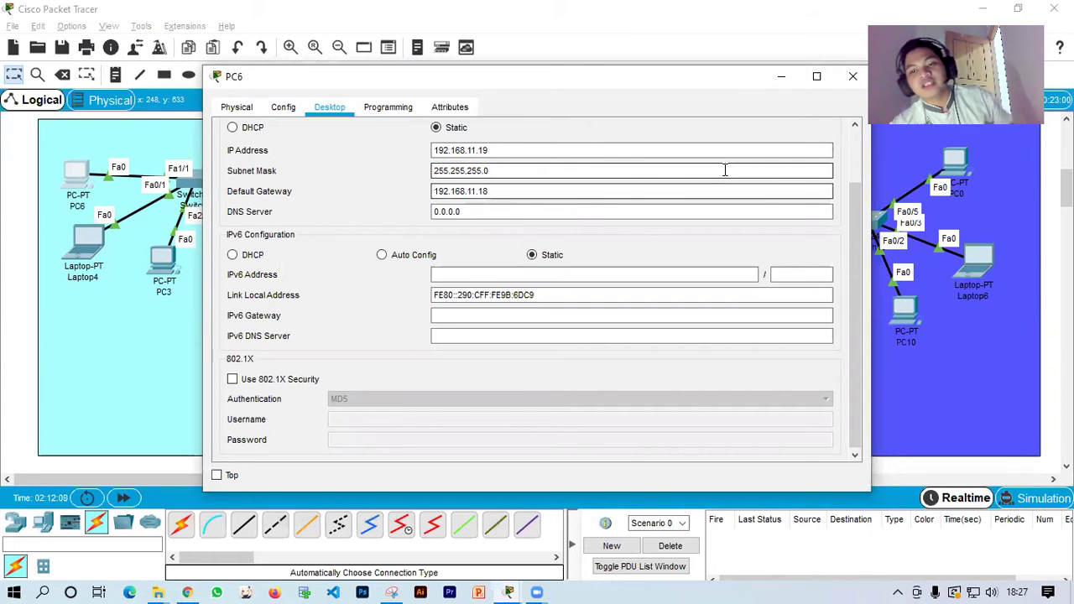
left_click(851, 78)
left_click(84, 260)
key("alt+F4")
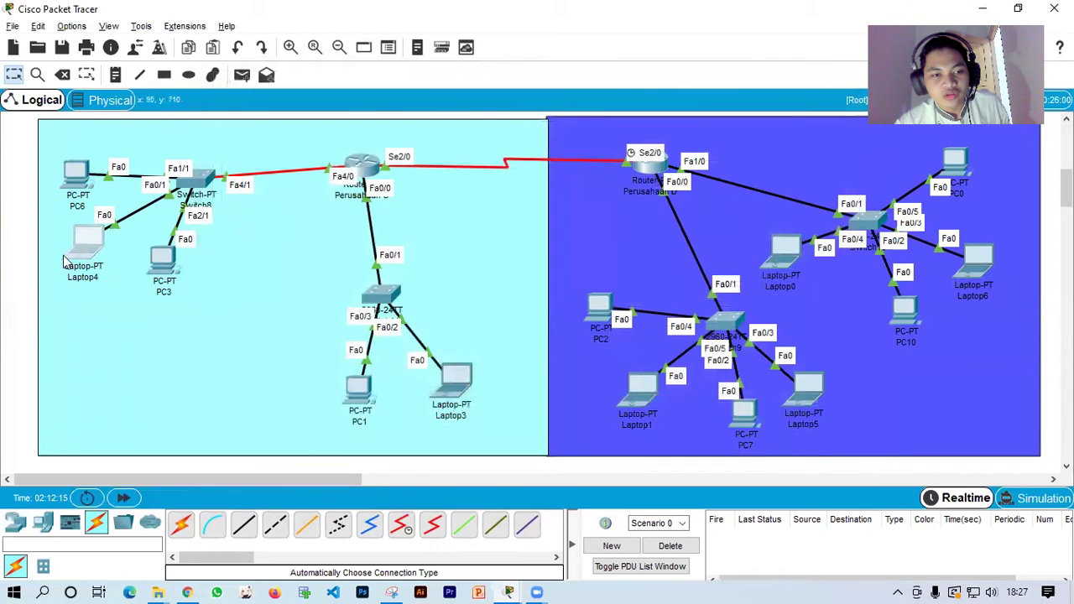
Examine Laptop4's static IP address and its default gateway in the IP configuration
left_click(87, 244)
left_click(296, 168)
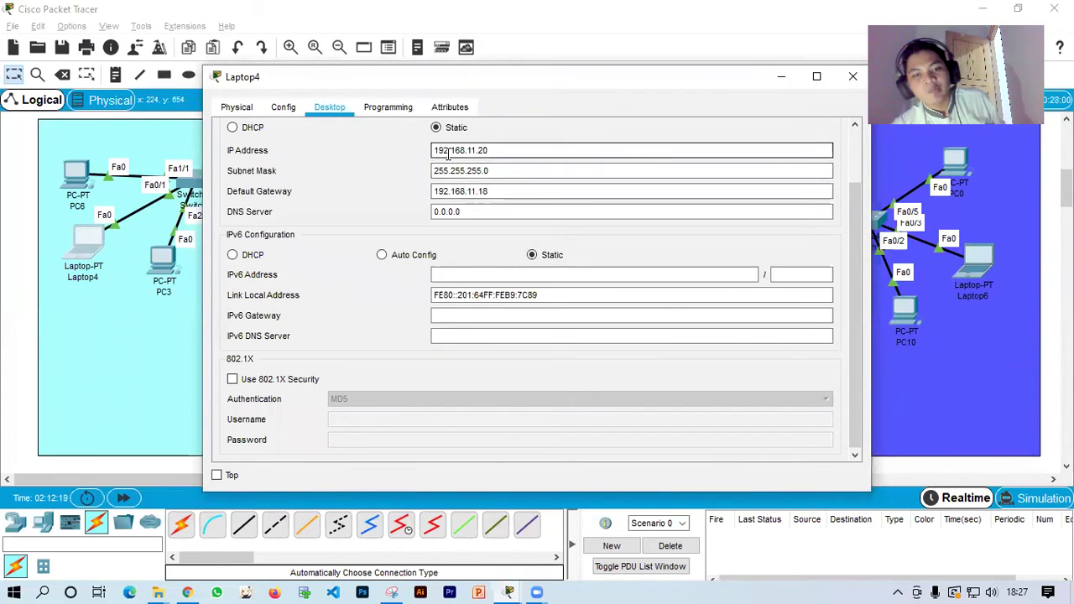
left_click_drag(527, 151, 478, 152)
left_click(493, 192)
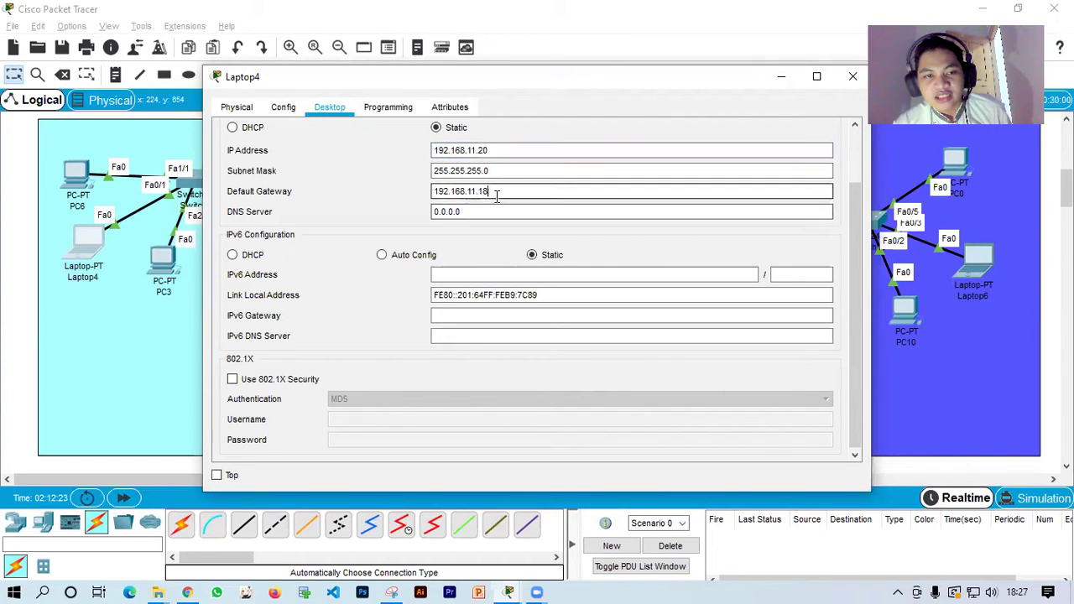
left_click_drag(493, 192, 429, 192)
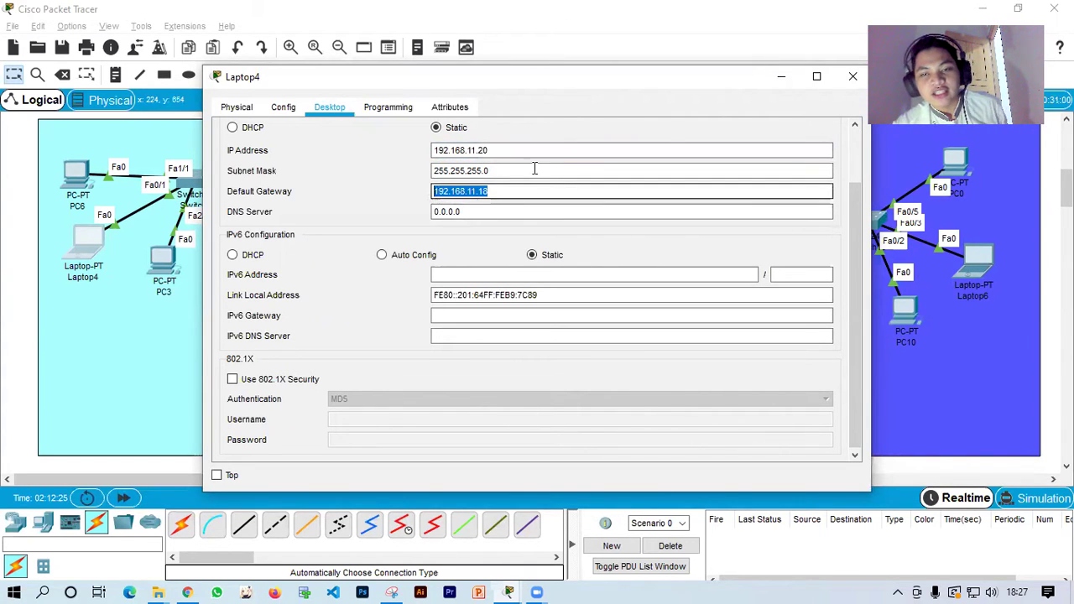
left_click(840, 79)
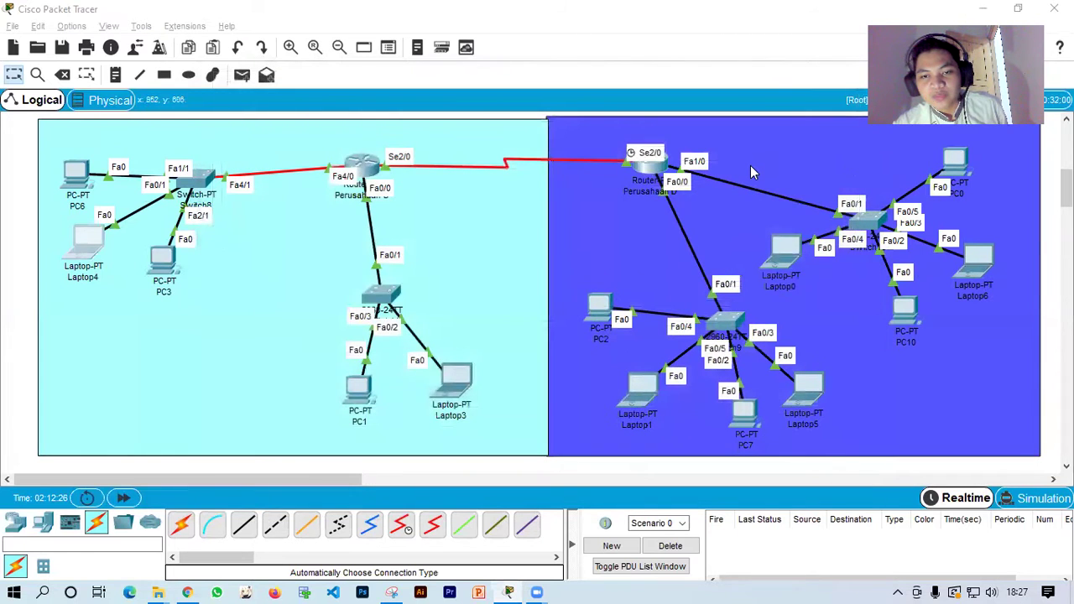
Check PC2's IP address, subnet mask and default gateway in the Perusahaan D network
left_click(590, 313)
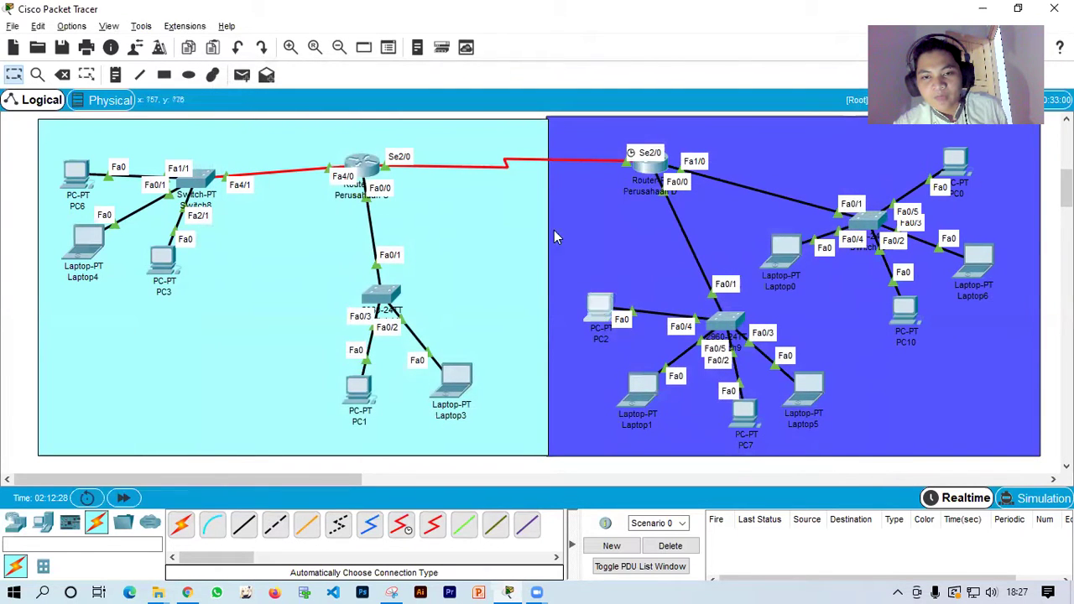
left_click(286, 178)
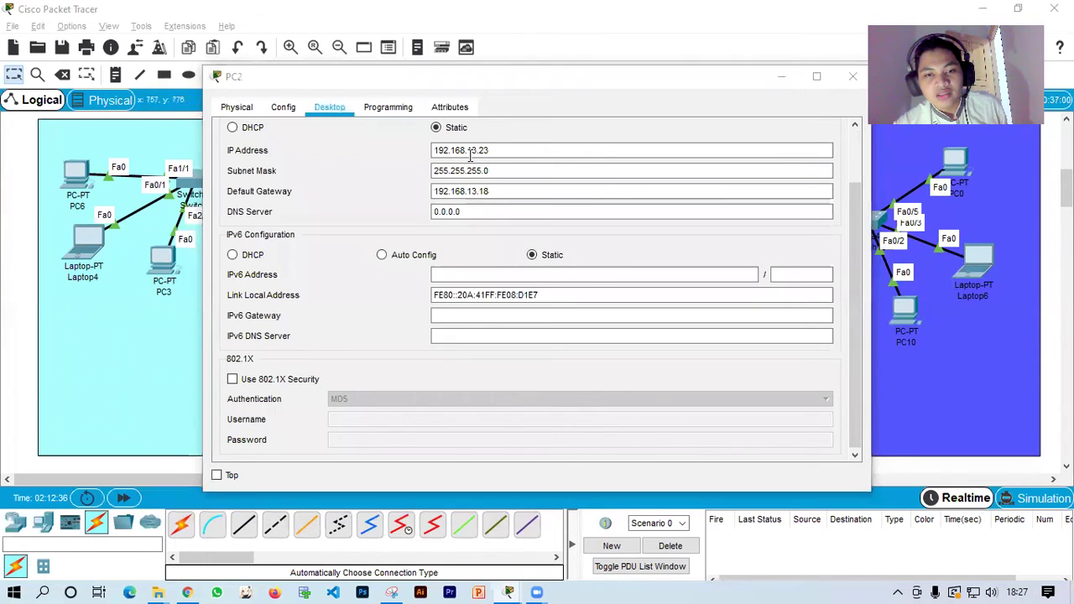
left_click(448, 192)
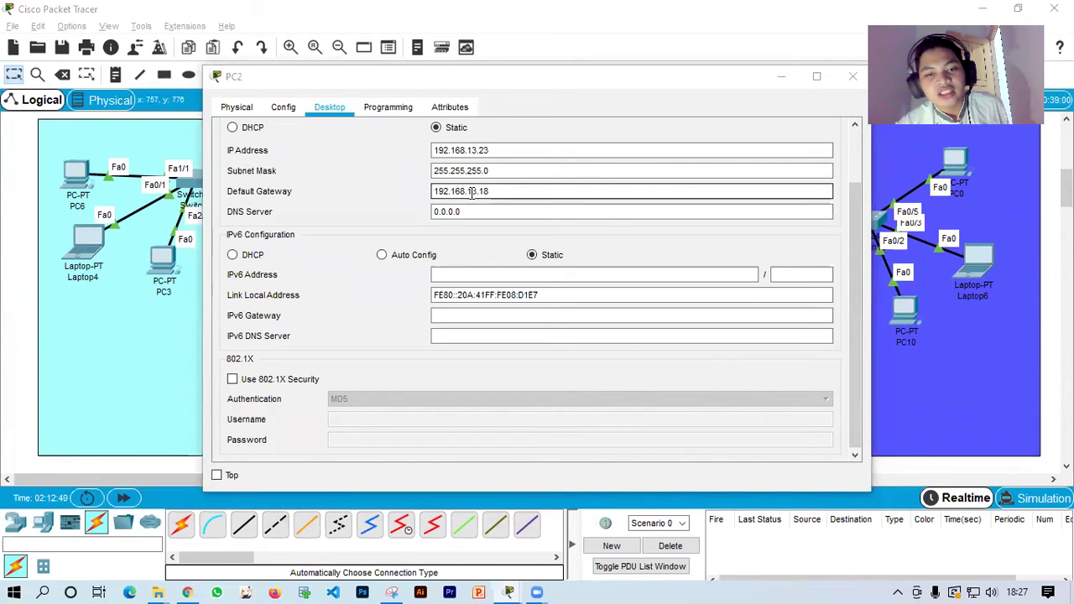
left_click(562, 169)
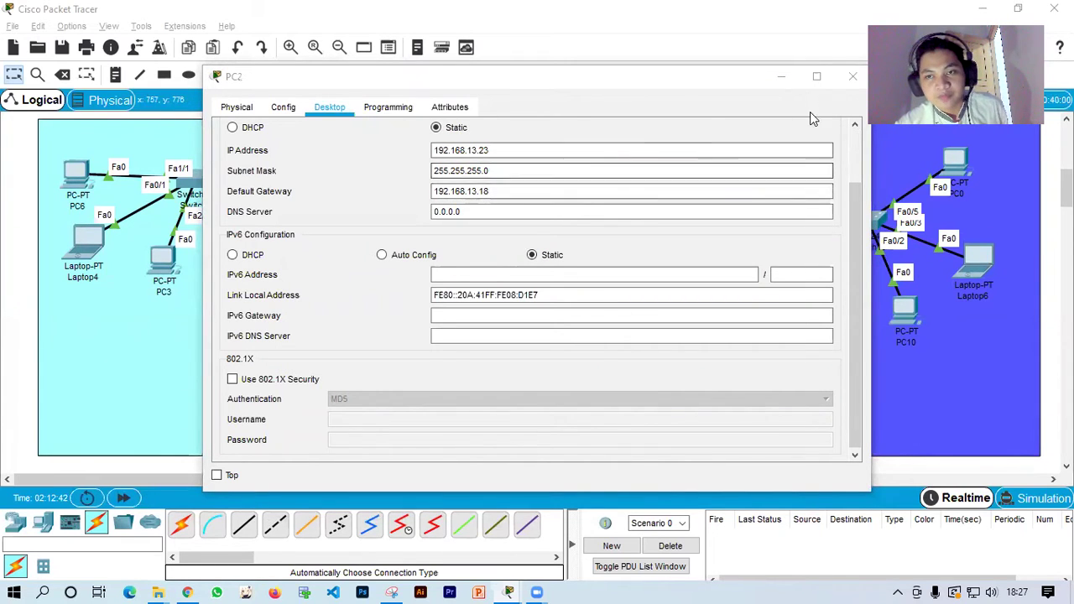
left_click(851, 79)
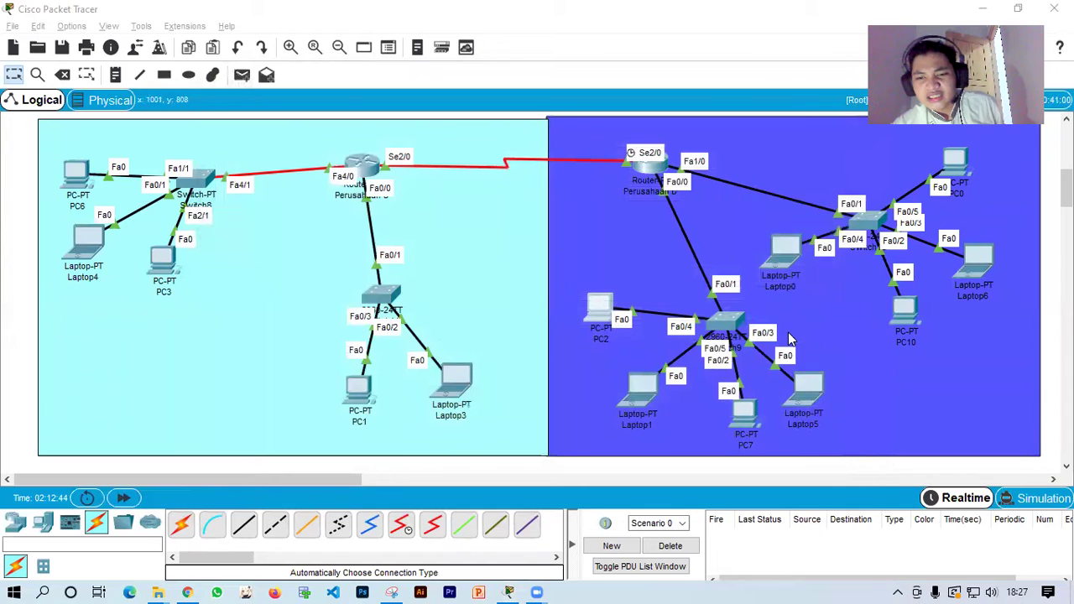
Check the host part of Laptop1's static IP address in its IP configuration
left_click(647, 398)
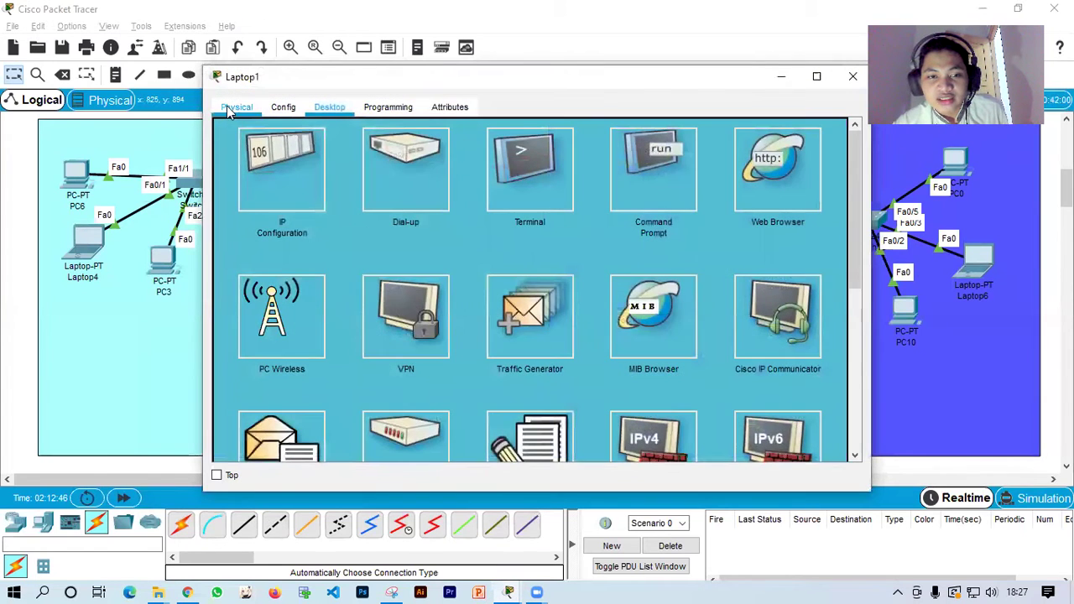
left_click(314, 167)
left_click(495, 151)
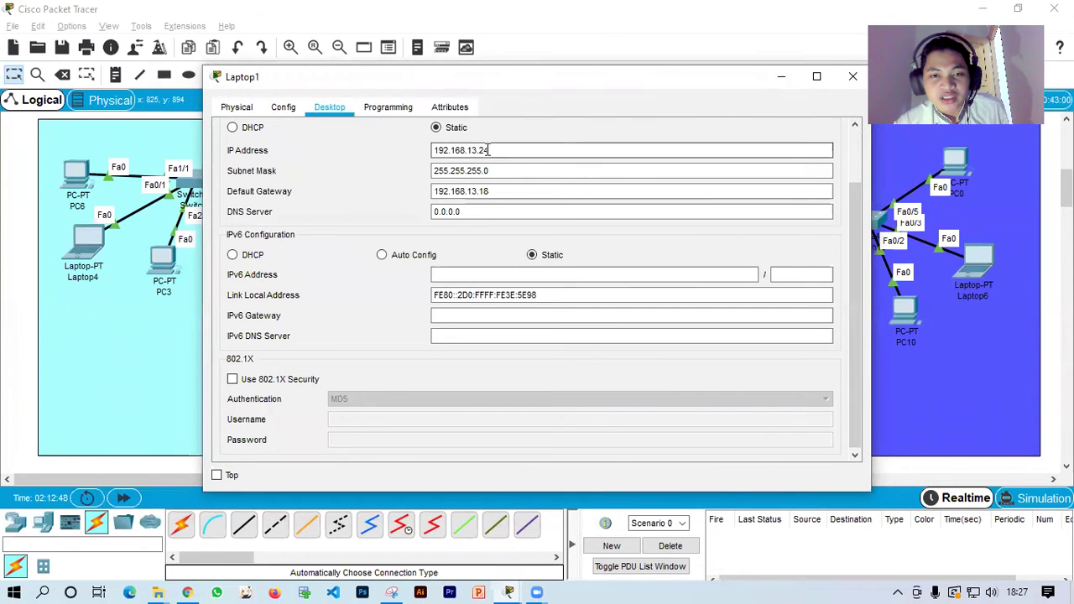
left_click_drag(489, 150, 483, 164)
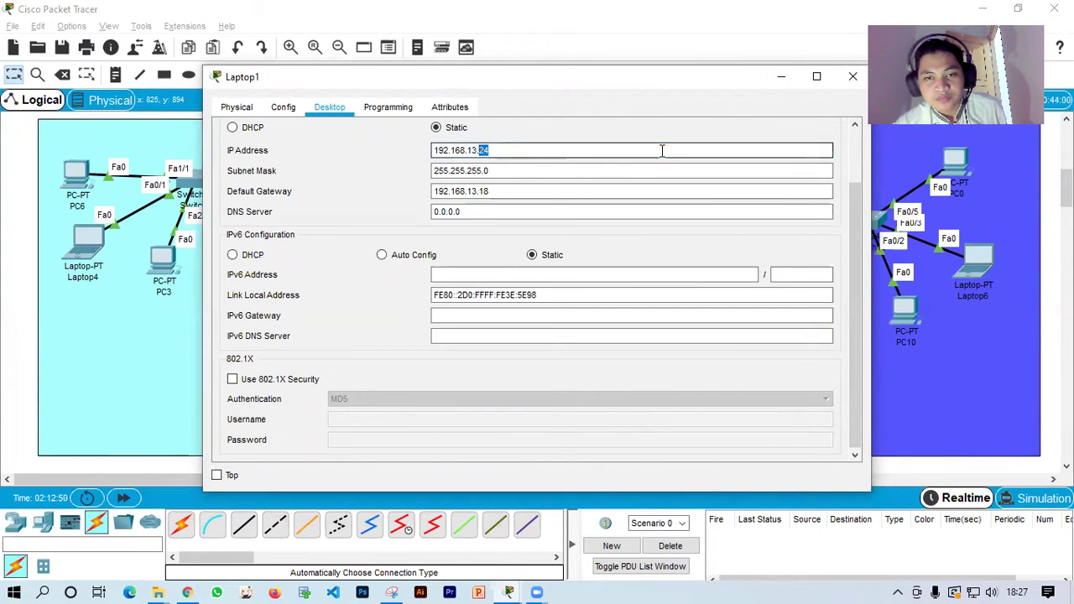
left_click(859, 78)
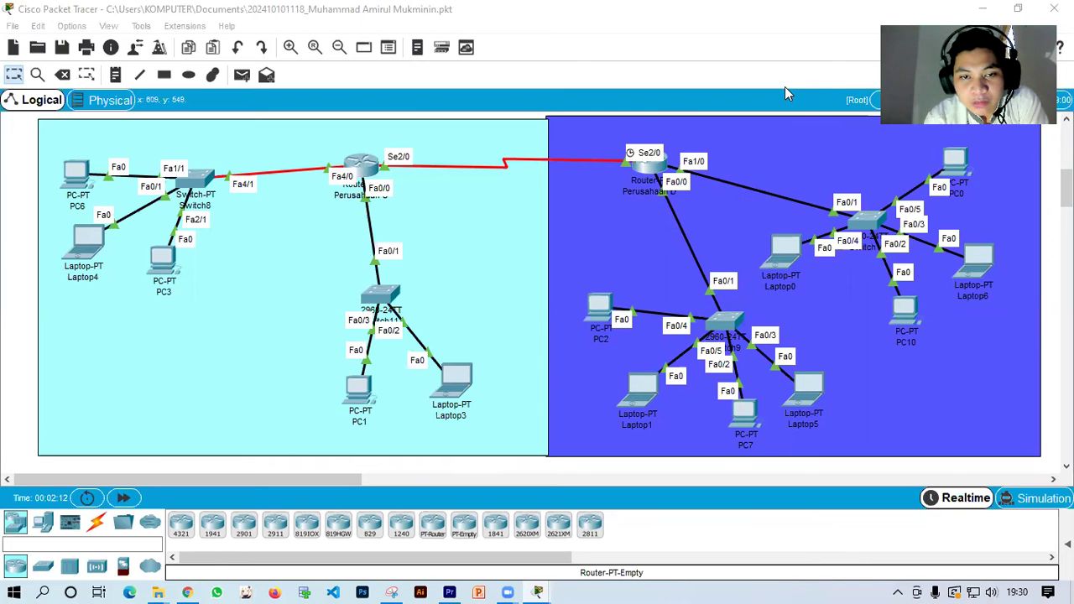
Examine the RIP routing configuration of the Perusahaan D router
left_click(645, 168)
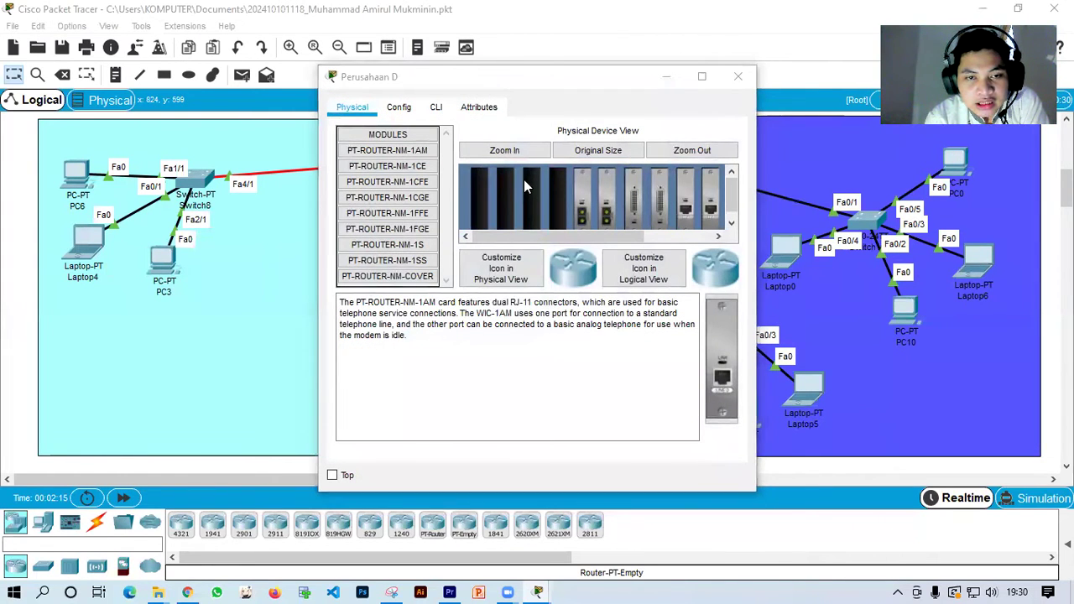
key("Escape")
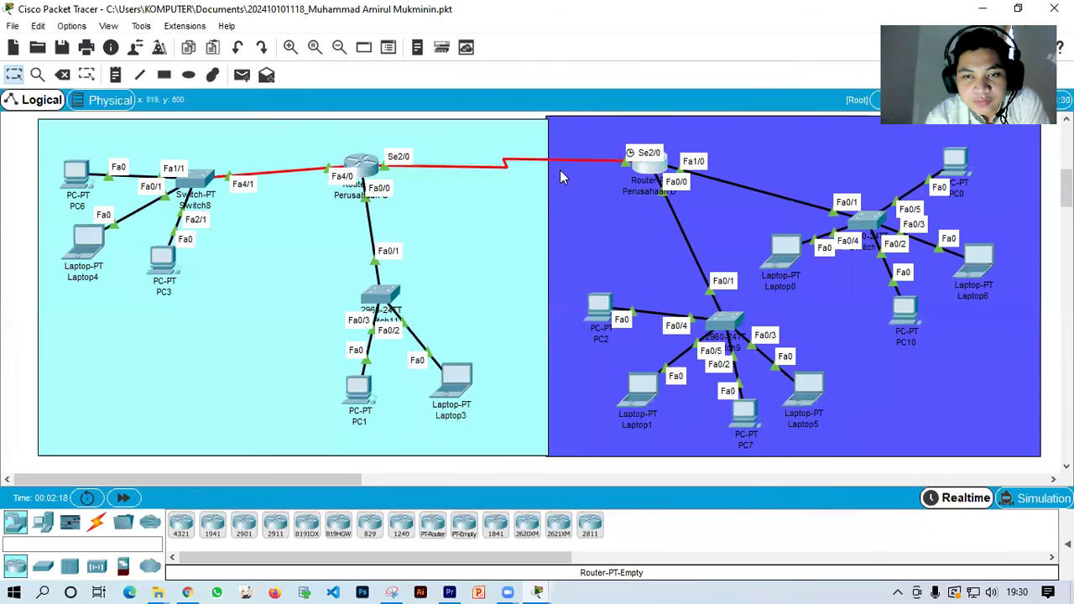
left_click(645, 164)
left_click(399, 106)
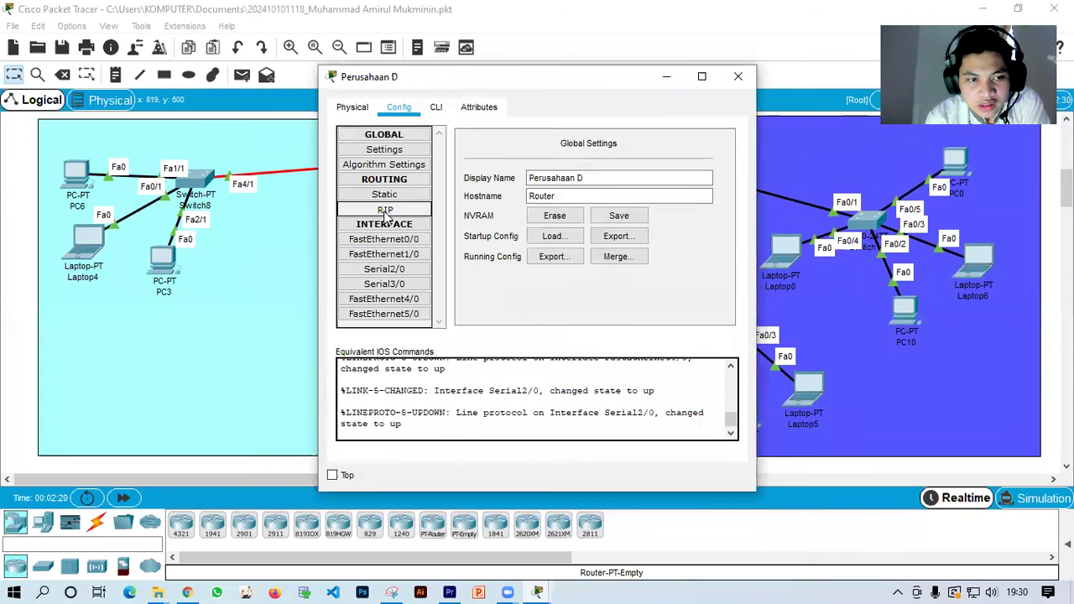
left_click(385, 212)
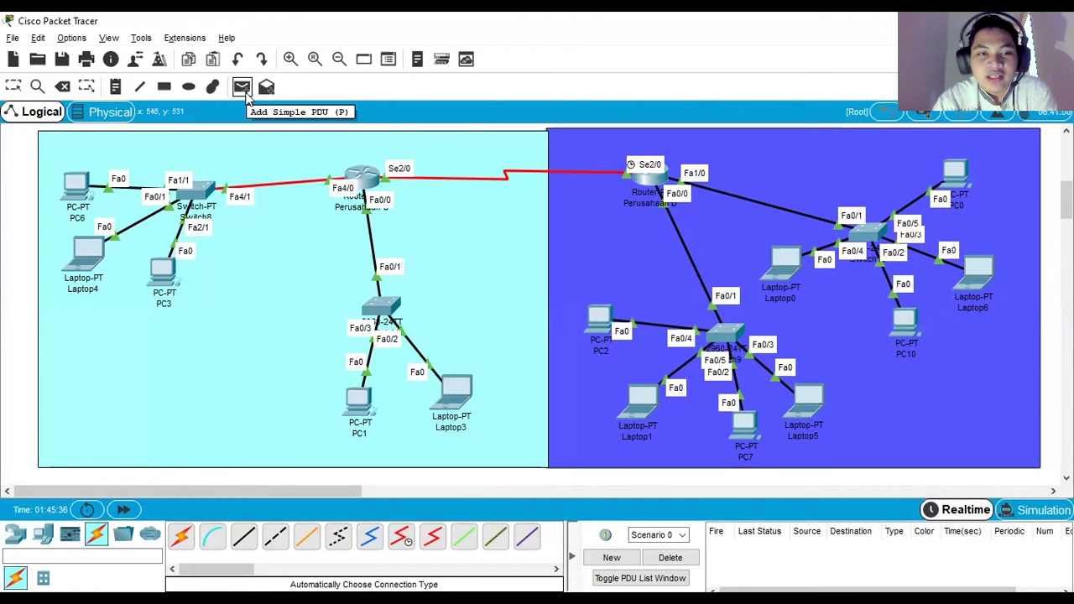
Send a simple PDU from PC1 to PC2 to test connectivity between the two companies
left_click(243, 92)
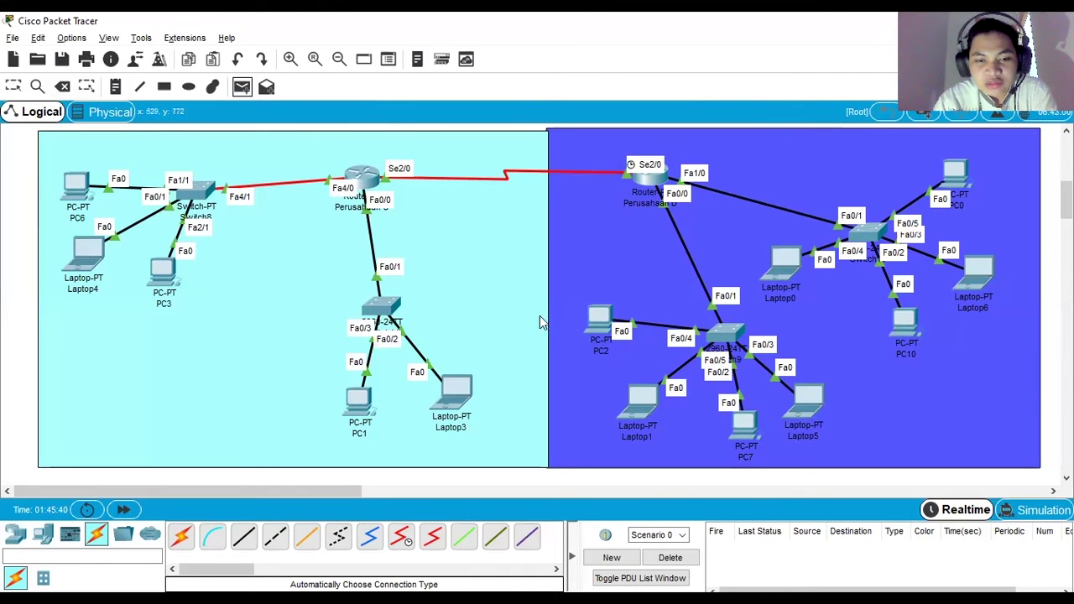
left_click(361, 401)
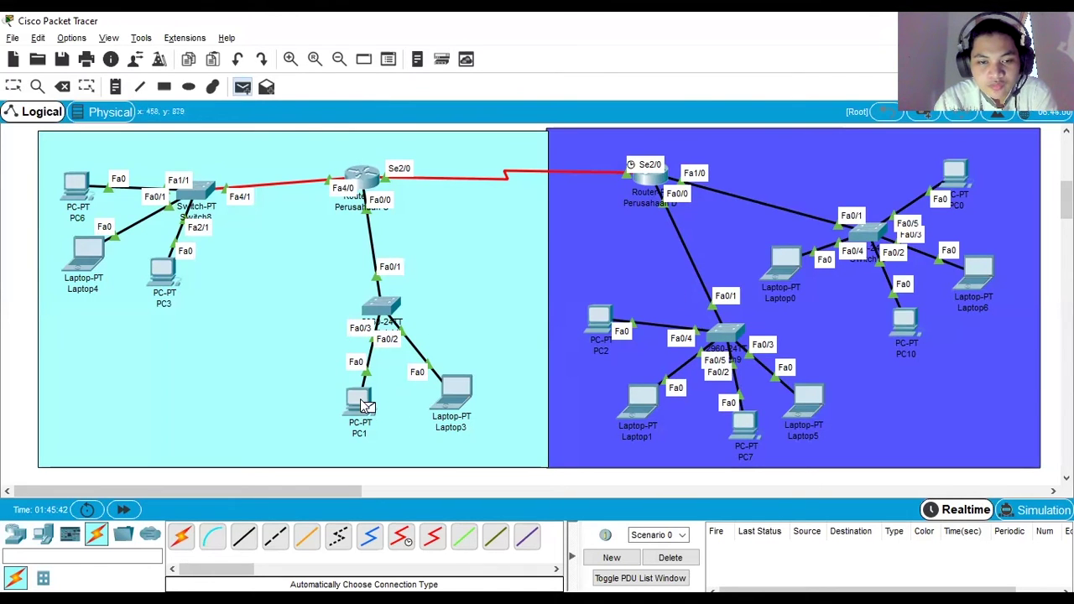
left_click(604, 325)
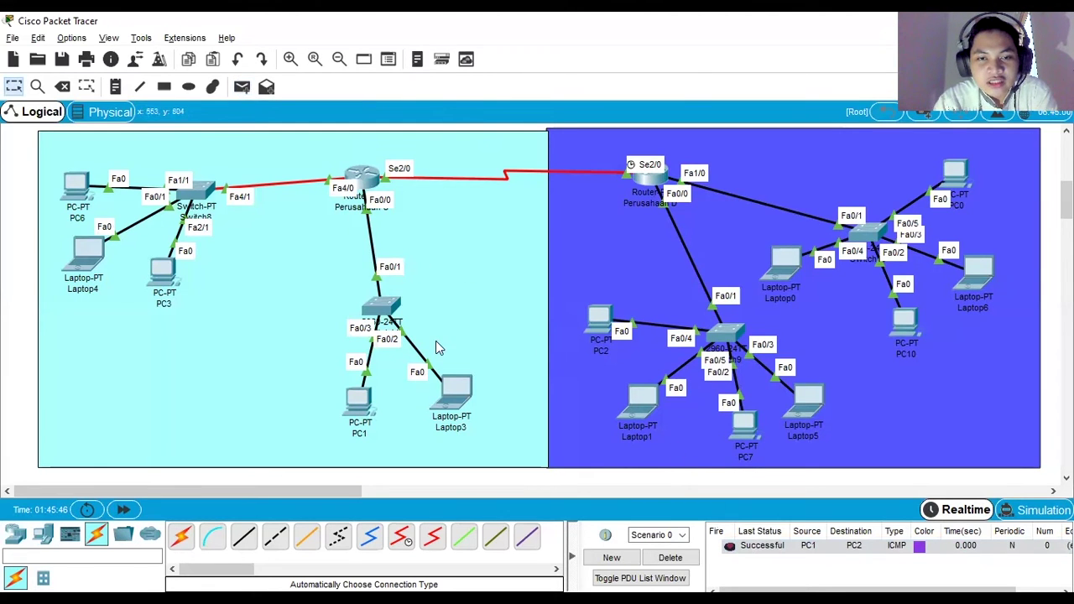
Send a simple PDU from Laptop3 to Laptop5 and fire that same PDU again
left_click(242, 88)
left_click(458, 393)
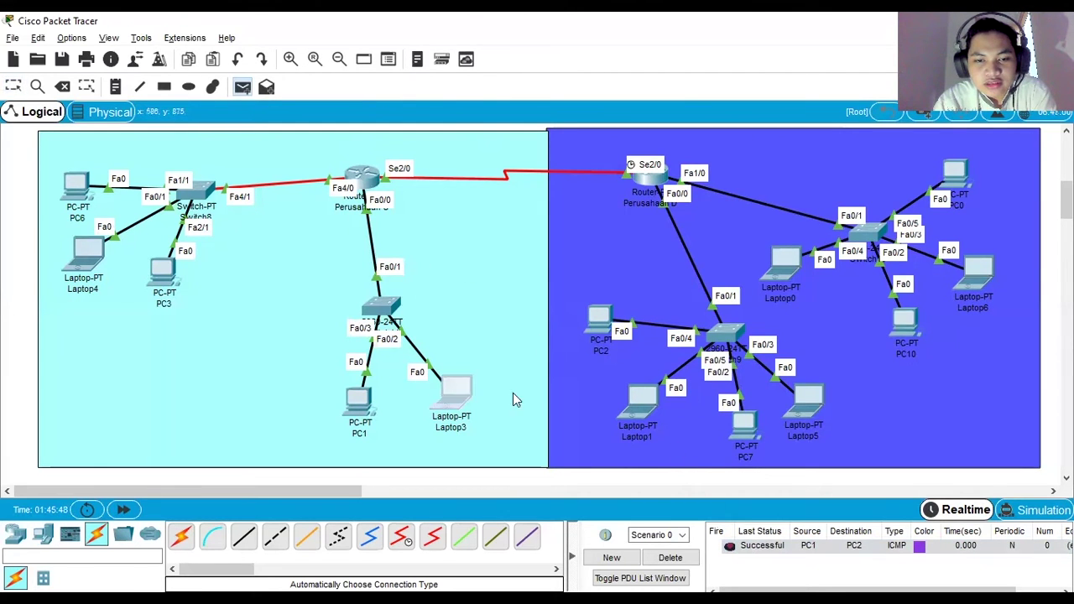
left_click(808, 415)
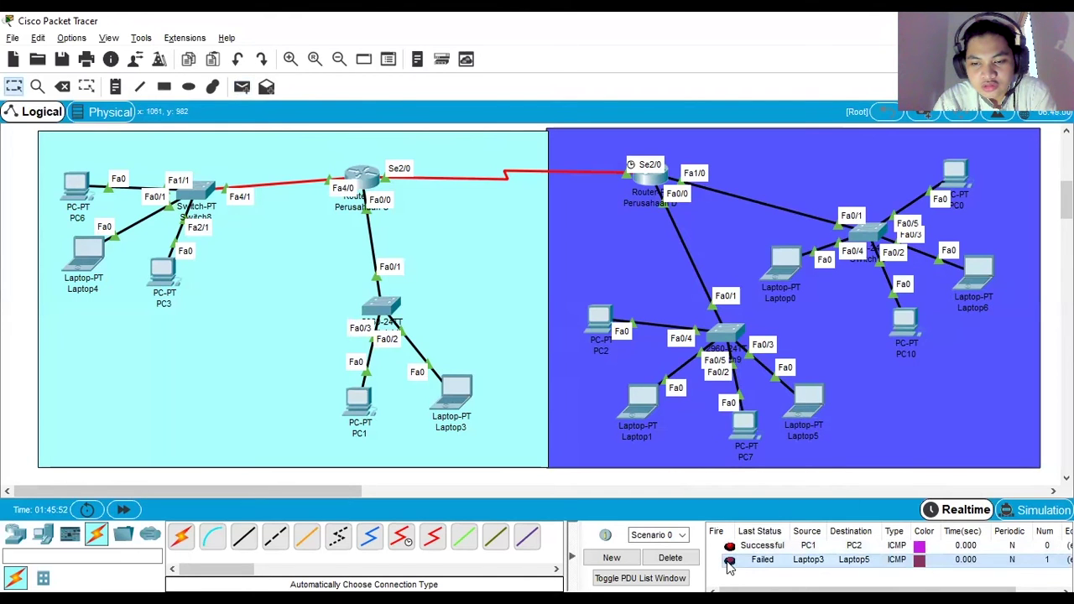
double_click(729, 561)
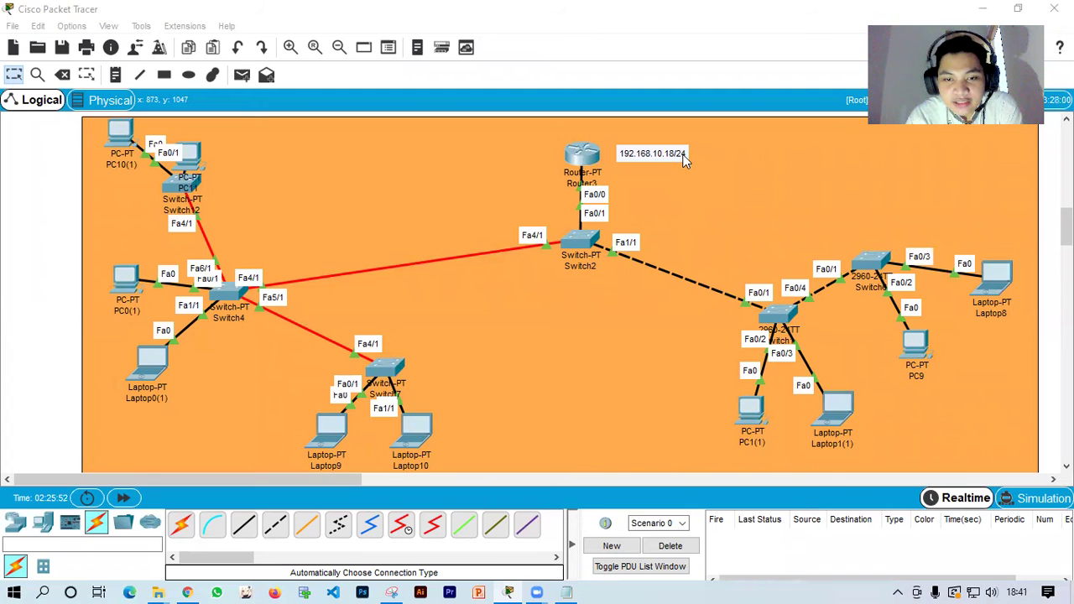
Check the IP address and subnet mask of Router3's FastEthernet0/0 interface
left_click(582, 156)
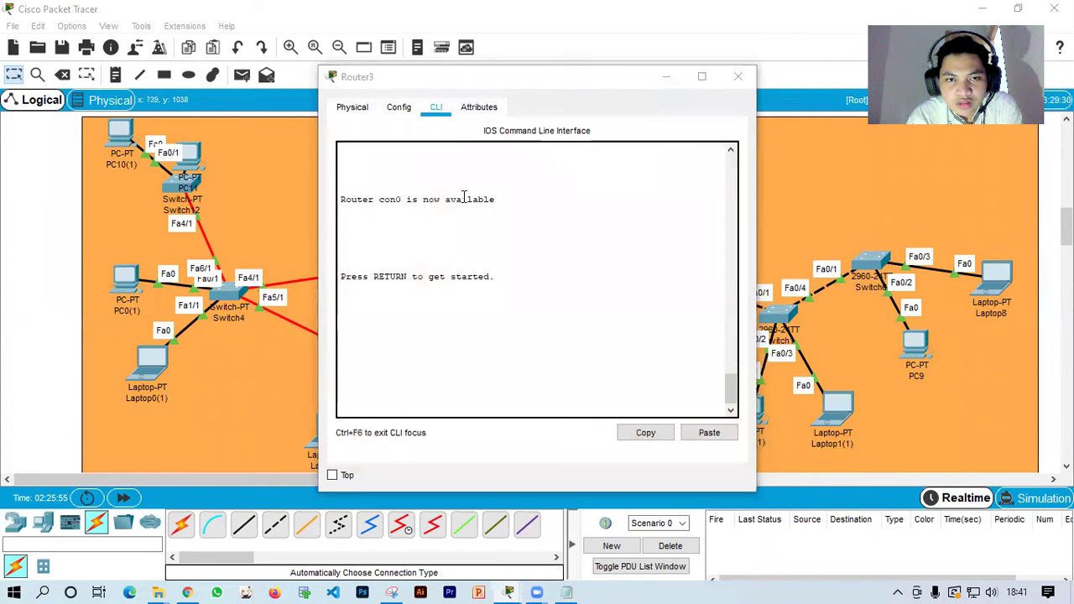
left_click(407, 107)
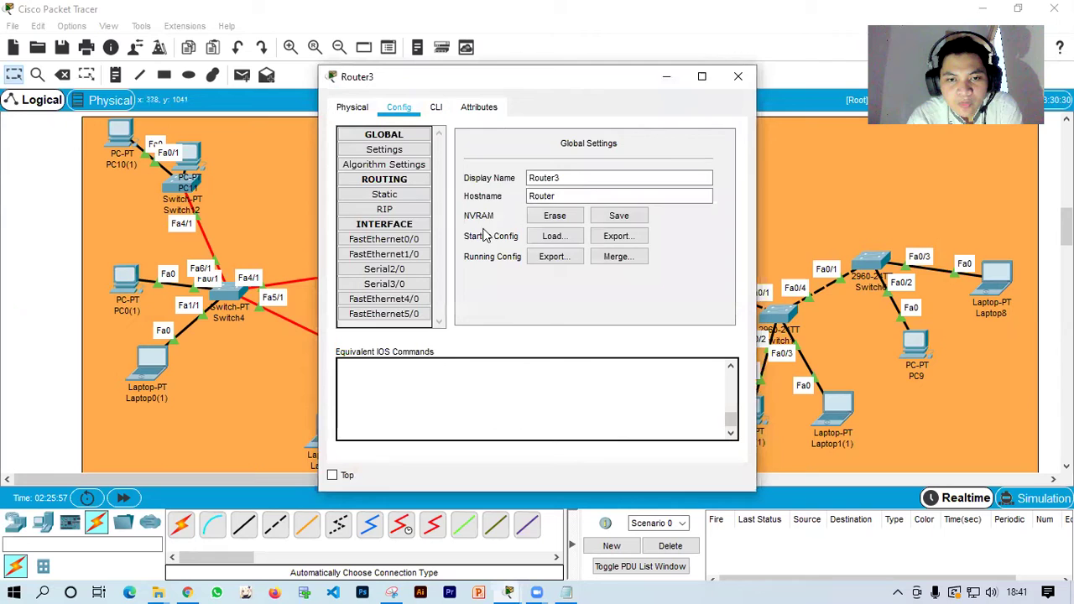
left_click(407, 195)
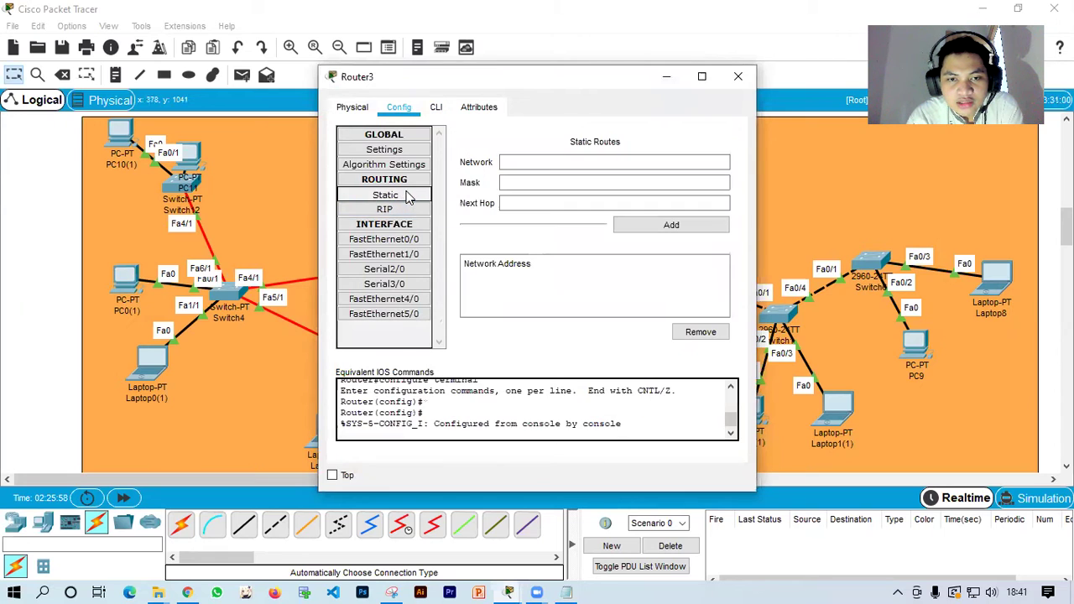
left_click(408, 240)
left_click(417, 243)
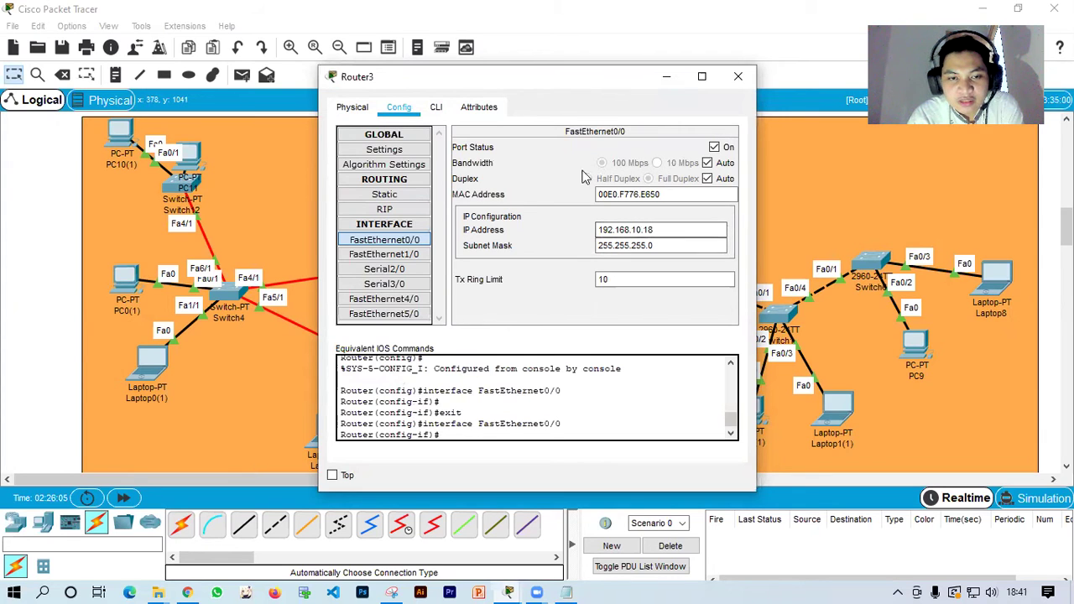
left_click(738, 77)
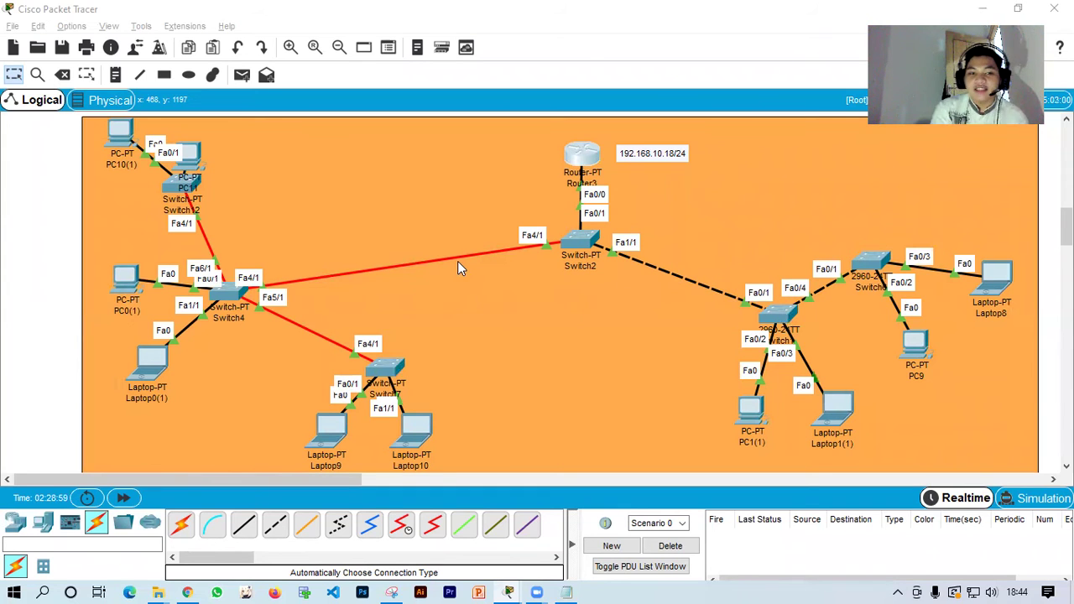
Review the DHCP pool, default router and excluded address commands in Router3's command-line history
left_click(580, 160)
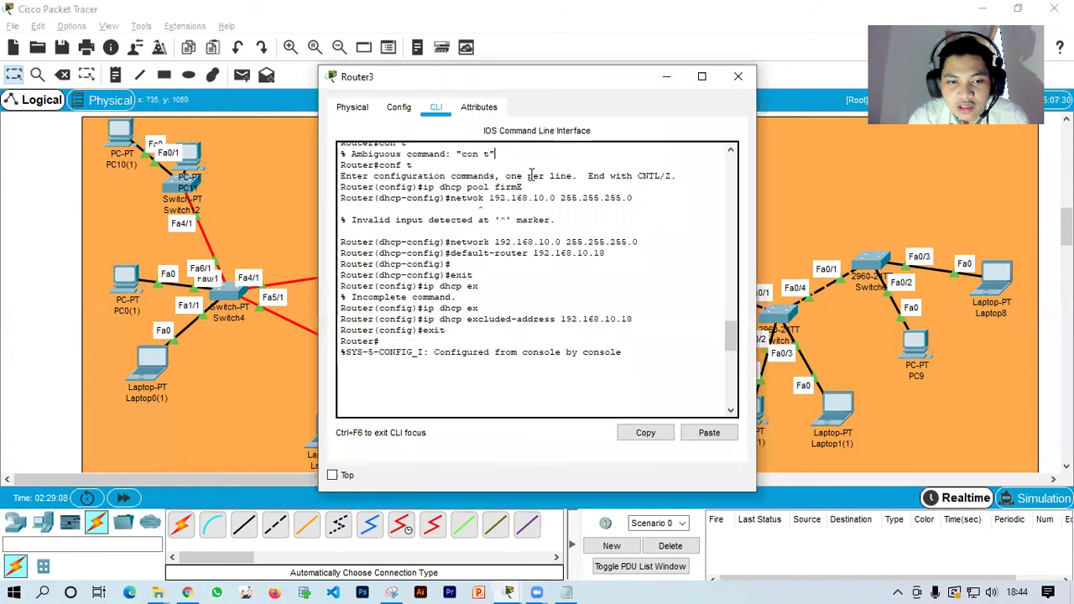
left_click(398, 107)
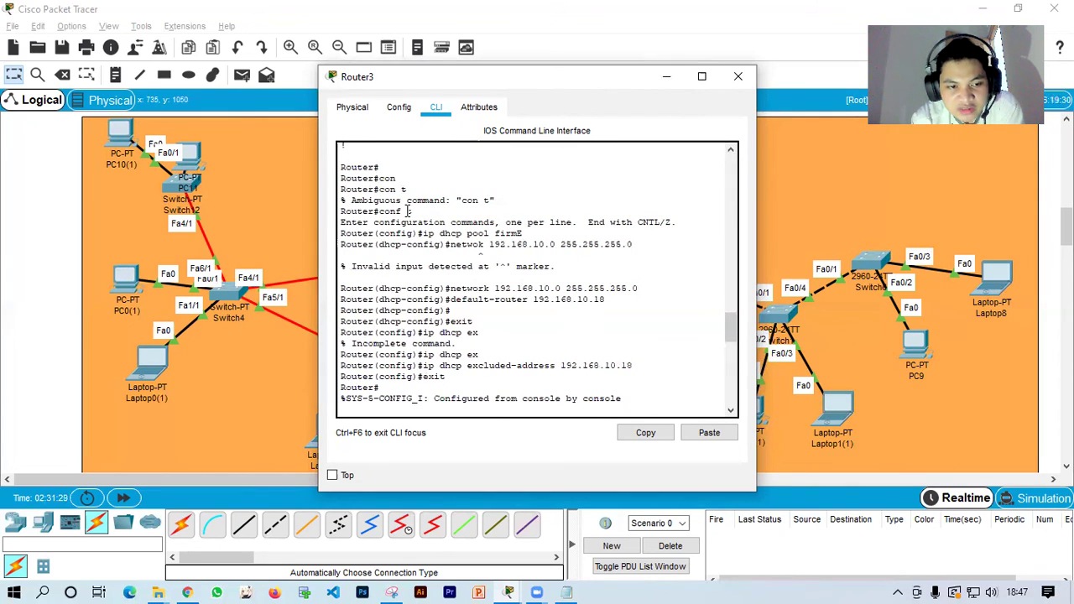
left_click(742, 79)
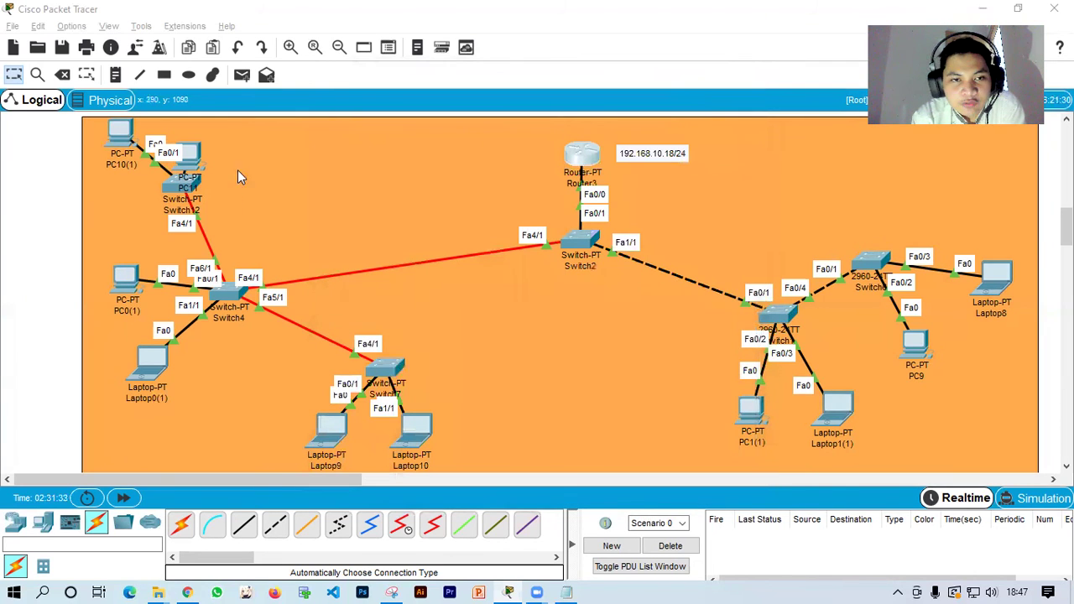
Send a simple PDU from PC10(1) to Laptop1(1) to test connectivity in the Router3 network
left_click(242, 75)
left_click(121, 132)
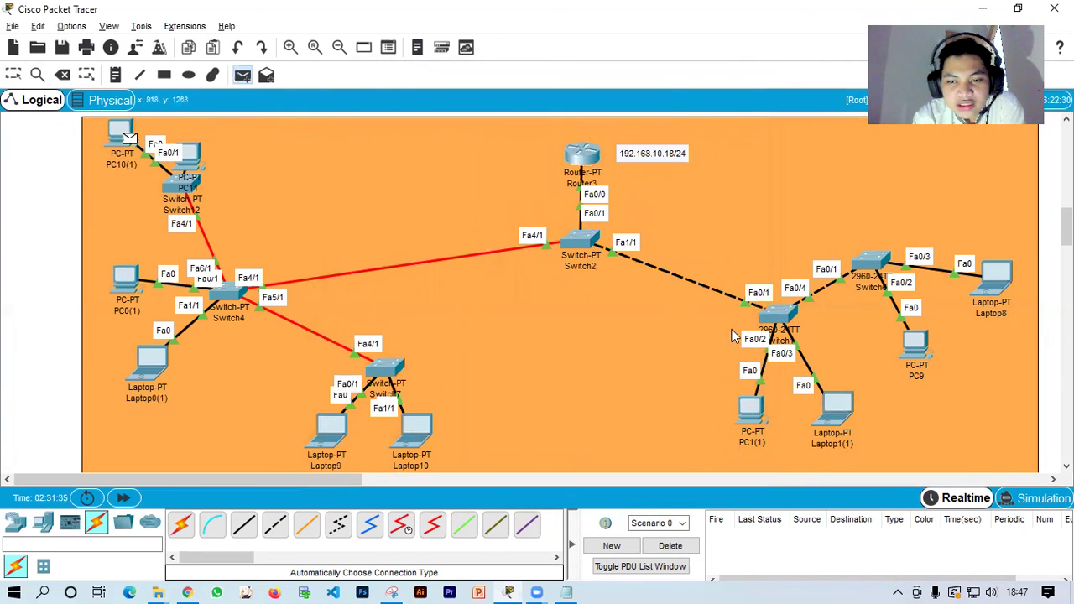
left_click(832, 414)
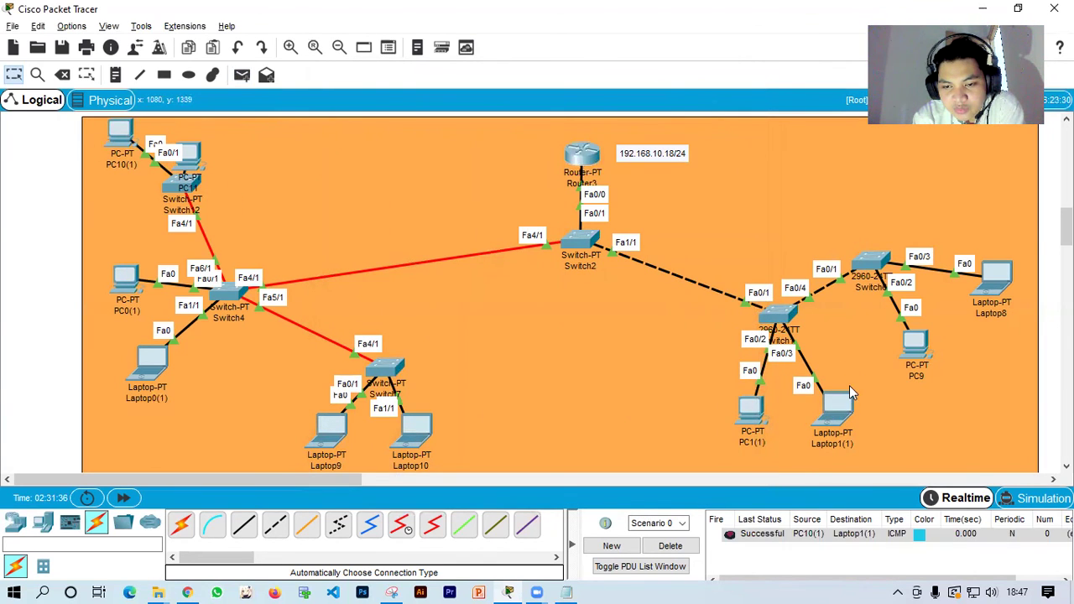
Send a simple PDU from PC0(1) to Laptop8 to test their connection
left_click(242, 76)
left_click(128, 283)
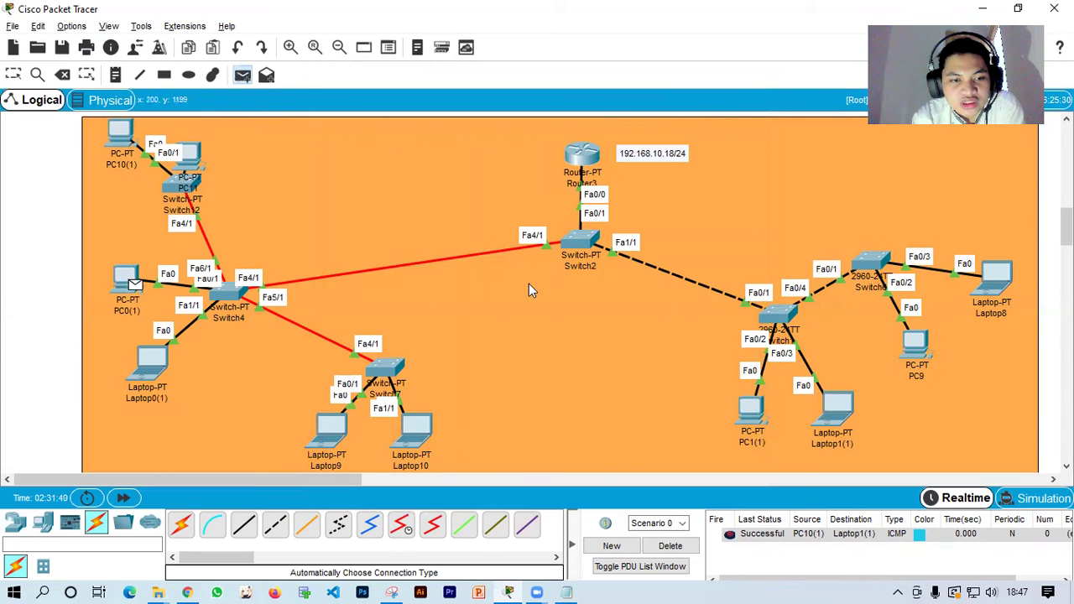
left_click(988, 276)
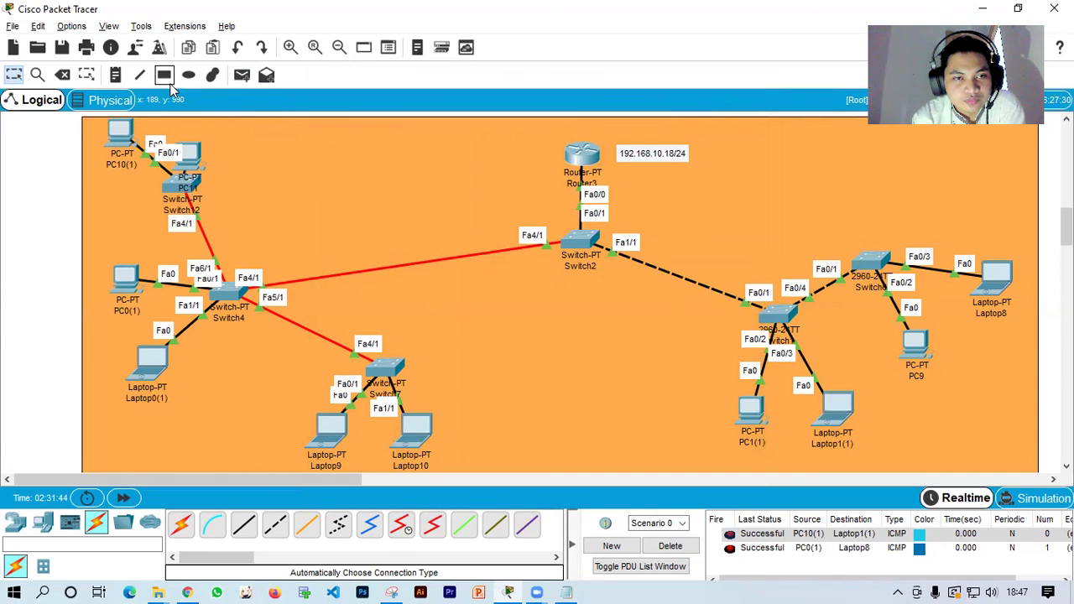
Send a simple PDU from Laptop0(1) to PC1(1) to test their connection
left_click(242, 76)
left_click(156, 363)
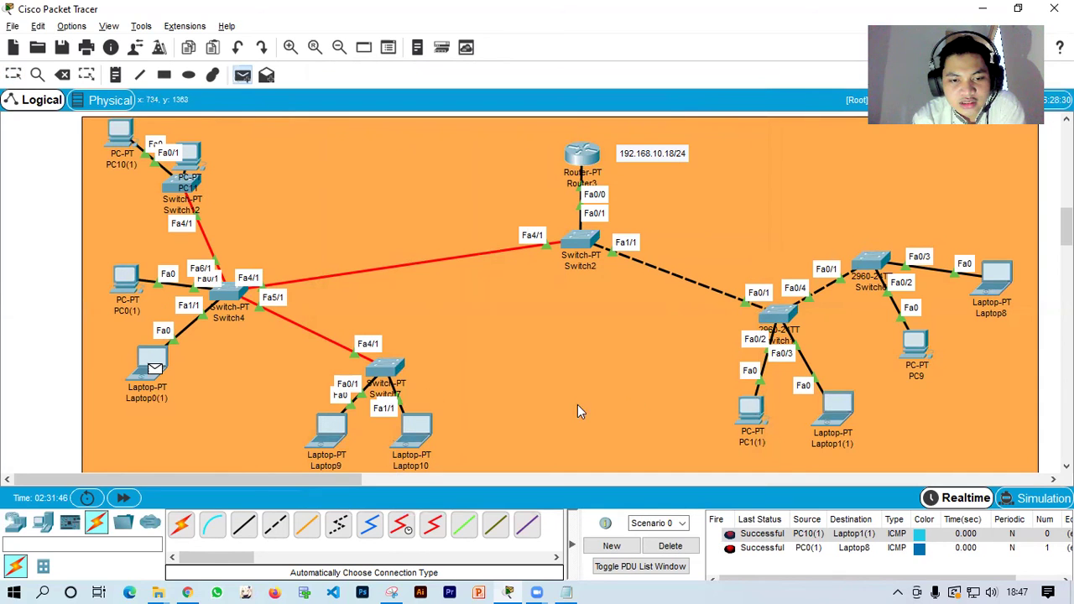
left_click(751, 408)
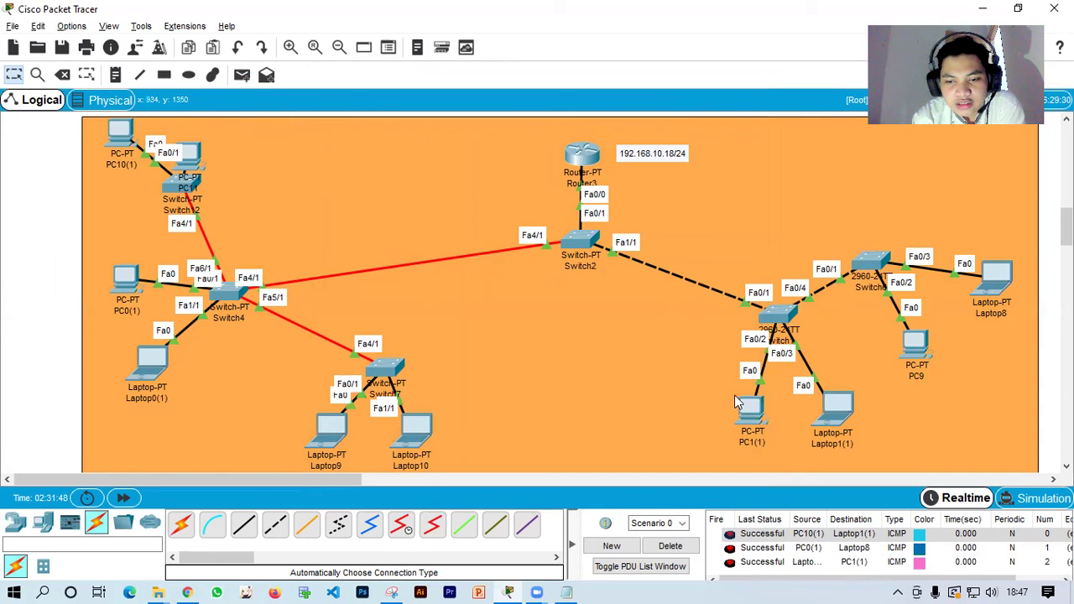